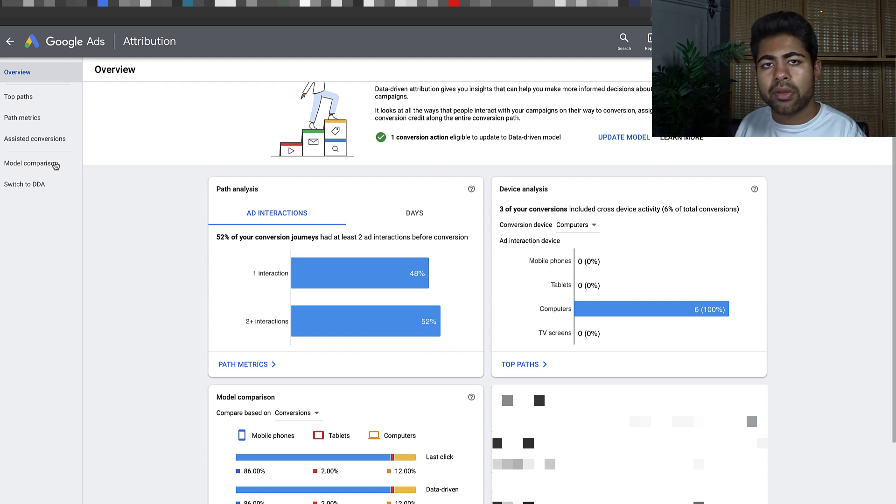
- Open the Model comparison attribution report and set its date range to All time
left_click(55, 165)
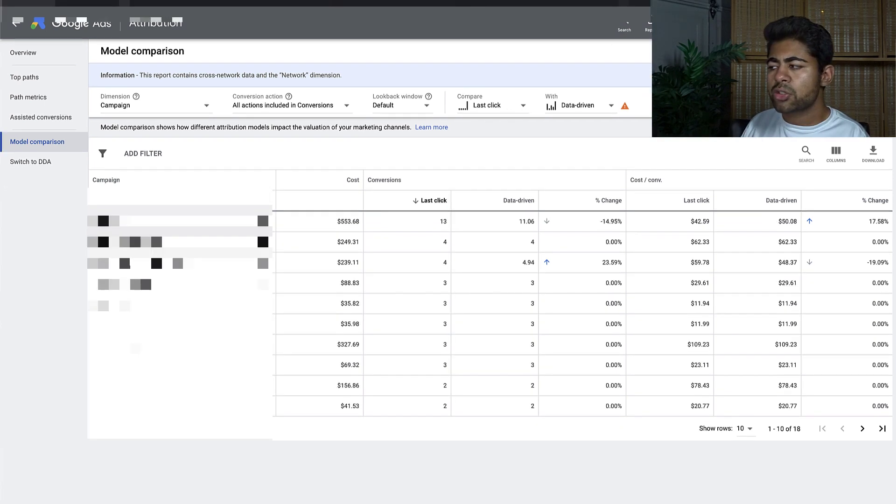
left_click(728, 126)
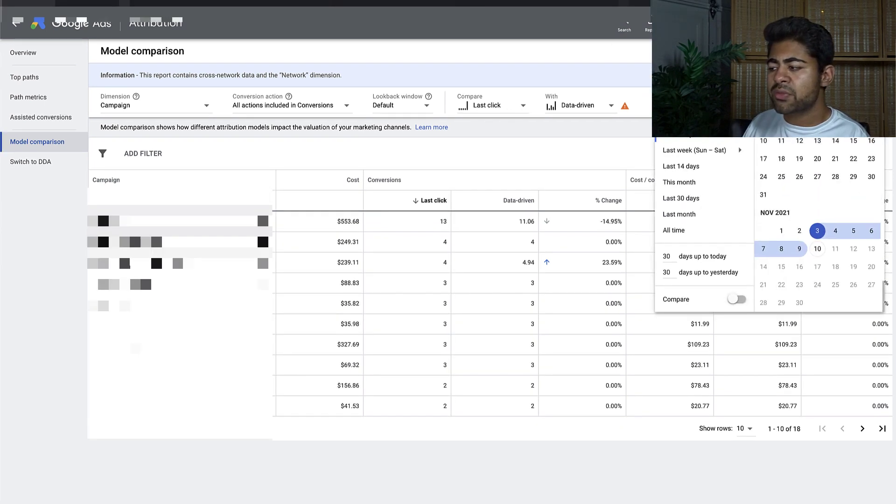
left_click(695, 226)
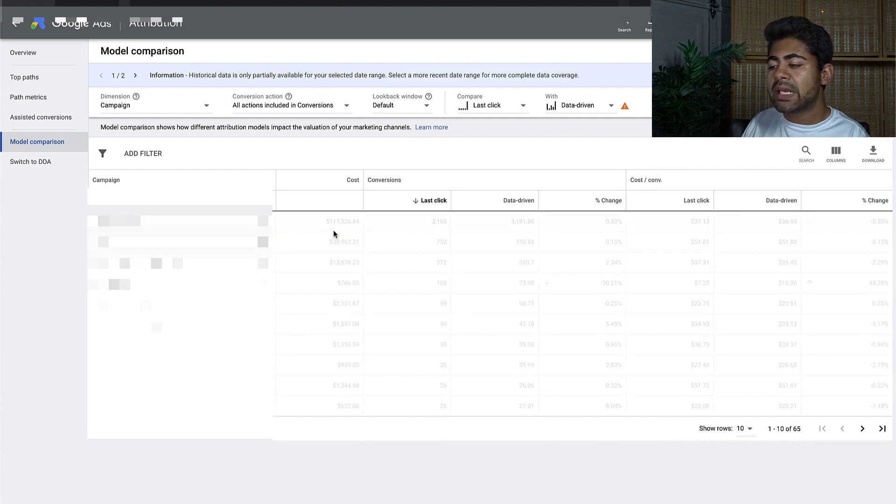
- Sort the campaigns by cost in descending order and increase the number of rows shown per page
left_click(346, 186)
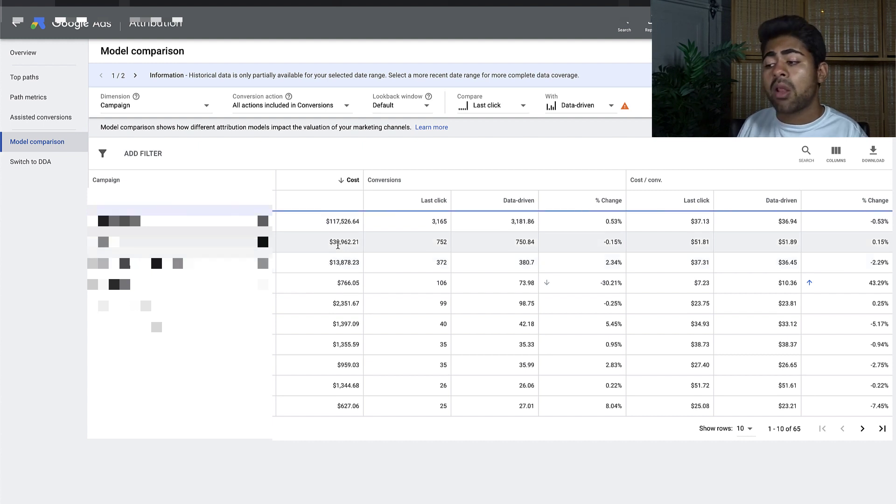
left_click(748, 430)
left_click(750, 427)
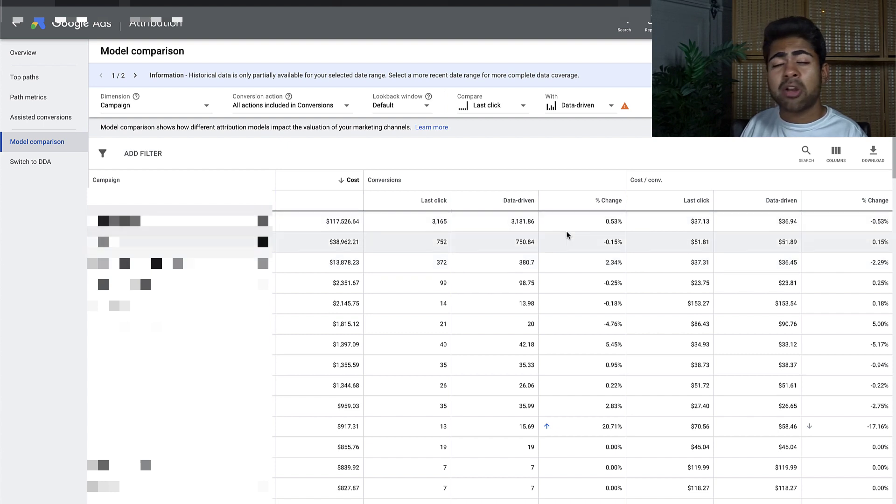
- Add the Conv. value and Conv. value / cost columns to the report and re-sort the campaigns by highest cost
left_click(836, 153)
left_click(775, 215)
left_click(786, 232)
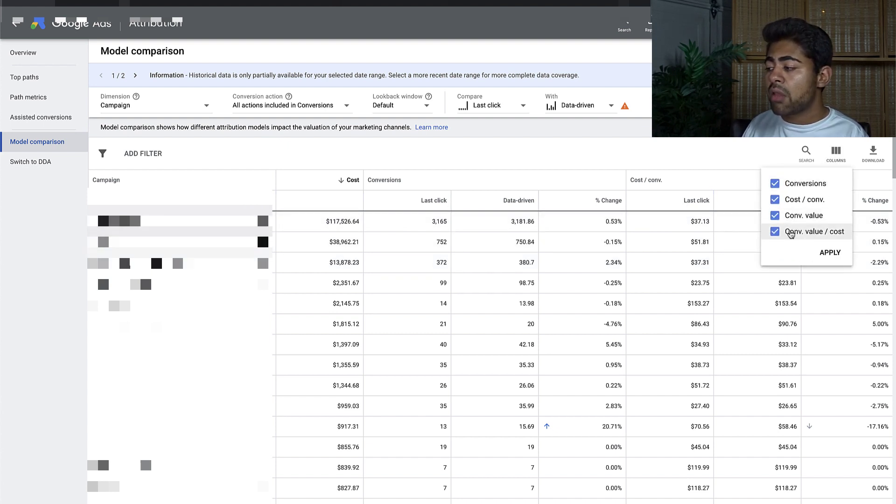
left_click(831, 253)
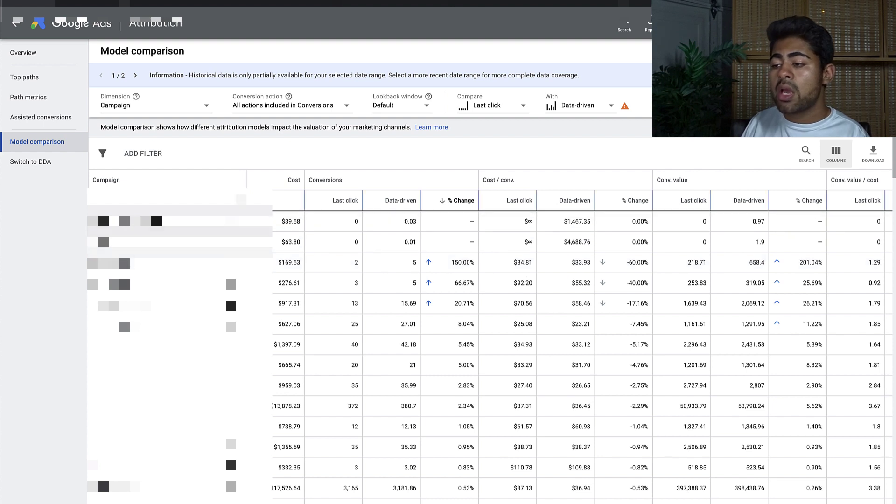
left_click(260, 183)
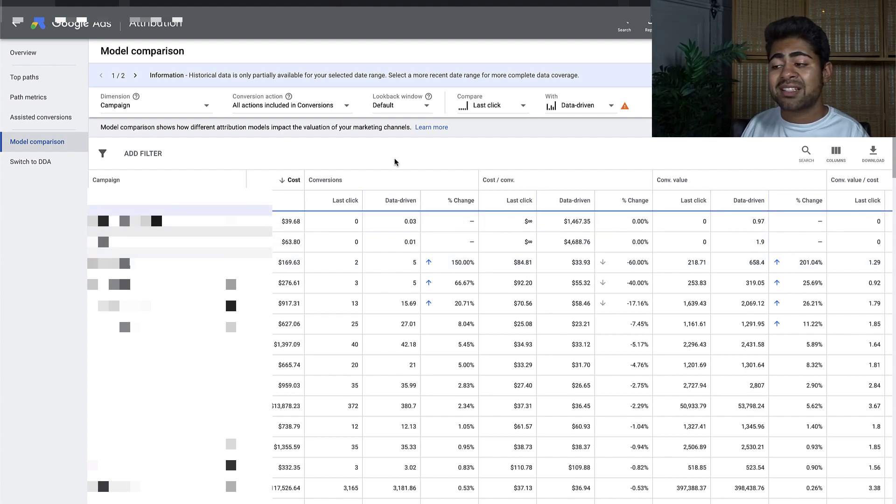
- Compare the Last click attribution model with the First click model in the report
left_click(491, 108)
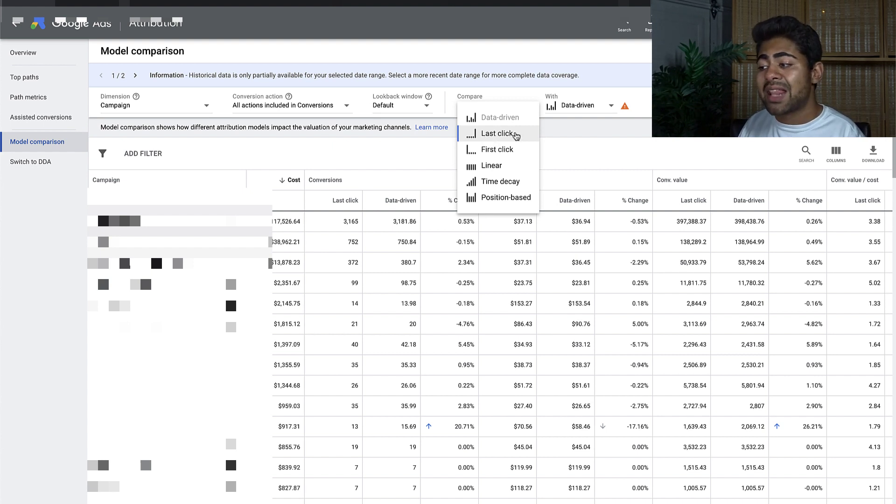
left_click(549, 122)
left_click(550, 116)
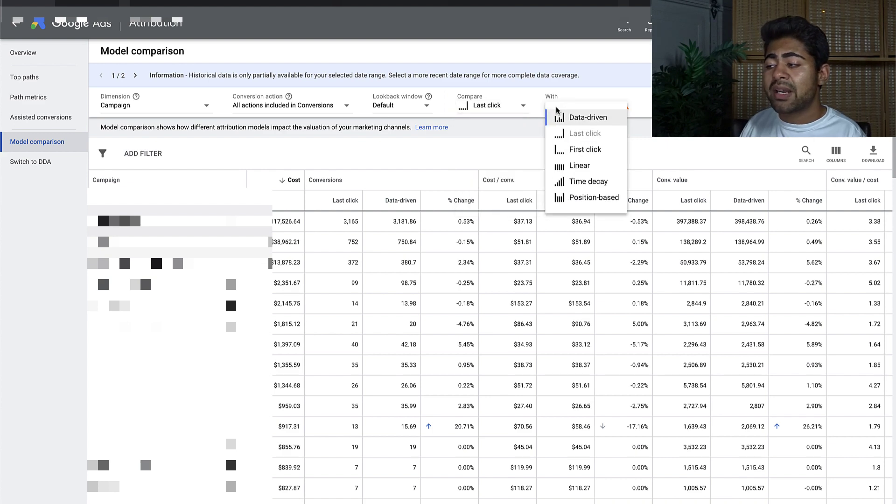
left_click(562, 148)
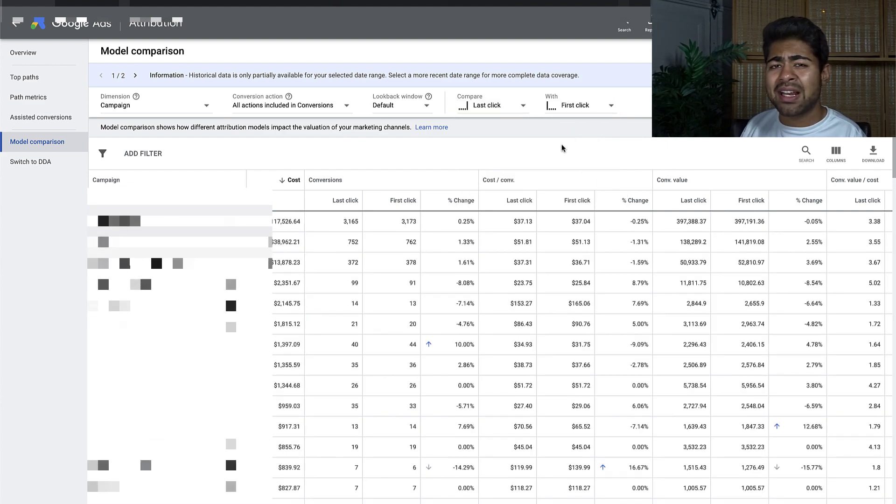
- Switch to the Google Ads Help article "About attribution models" and read the definitions of the different attribution models
key("super+Tab")
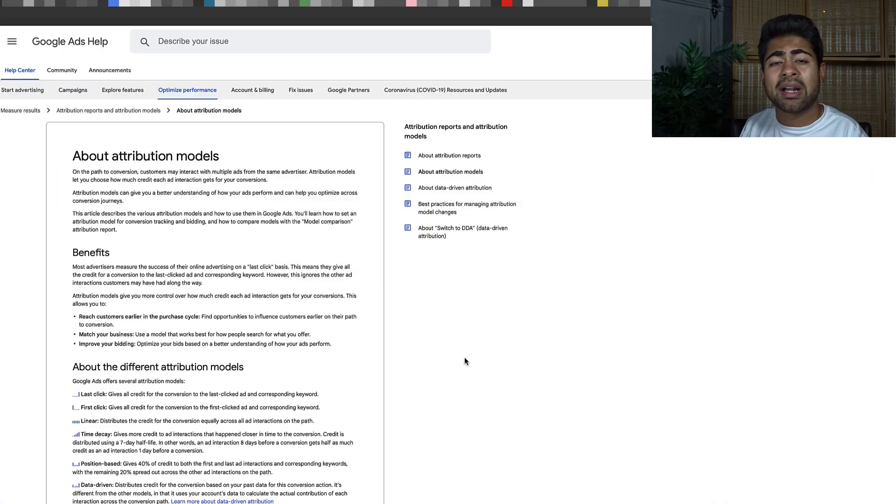
scroll(464, 357, "down", 5)
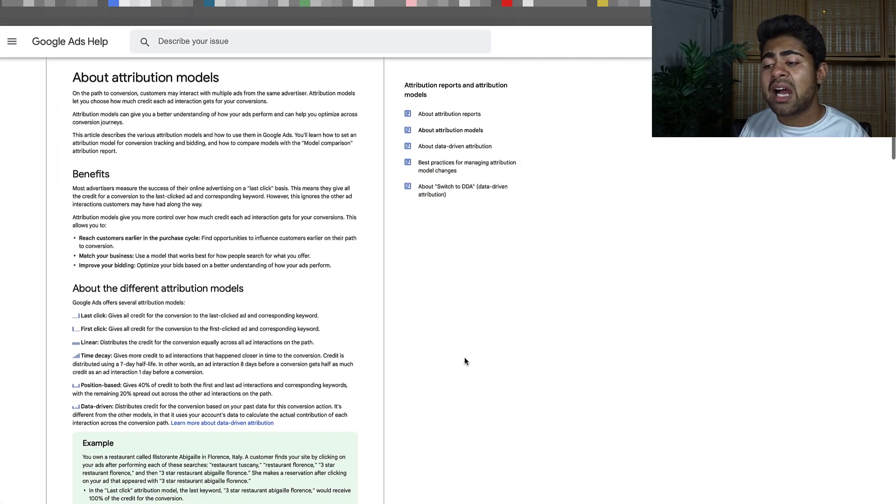
scroll(468, 282, "up", 3)
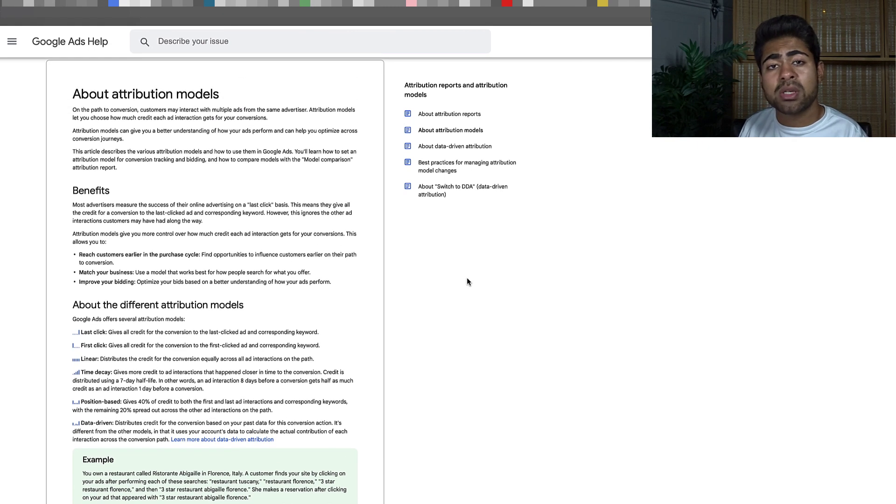
scroll(467, 278, "down", 1)
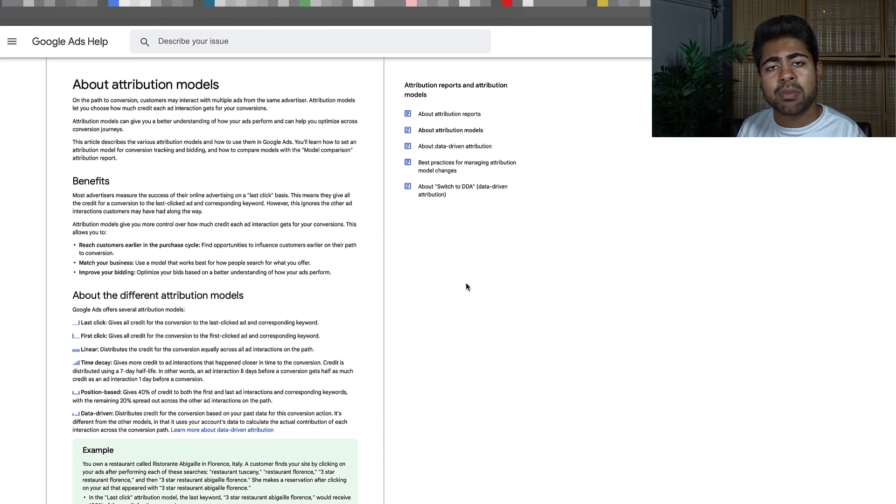
scroll(466, 282, "down", 3)
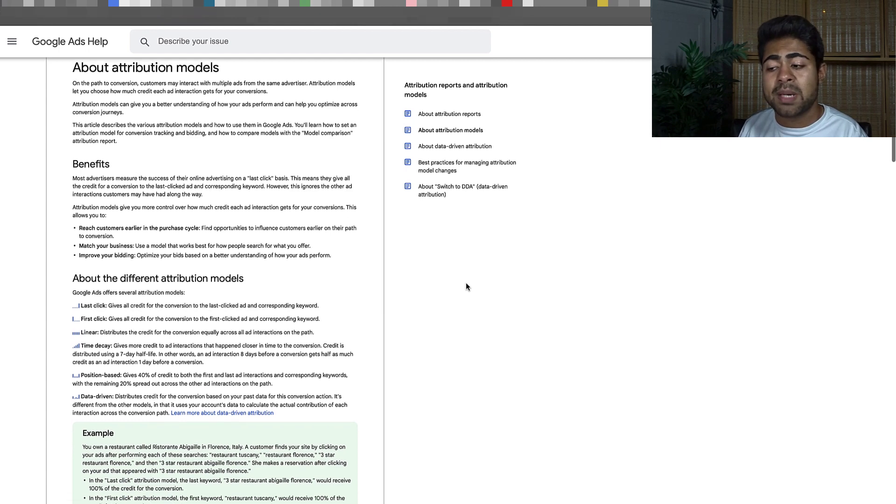
scroll(273, 289, "down", 3)
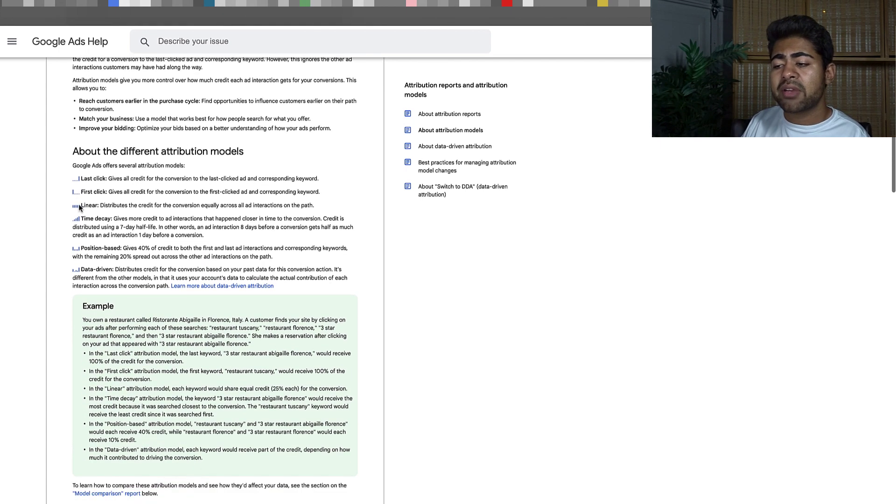
left_click_drag(104, 182, 93, 179)
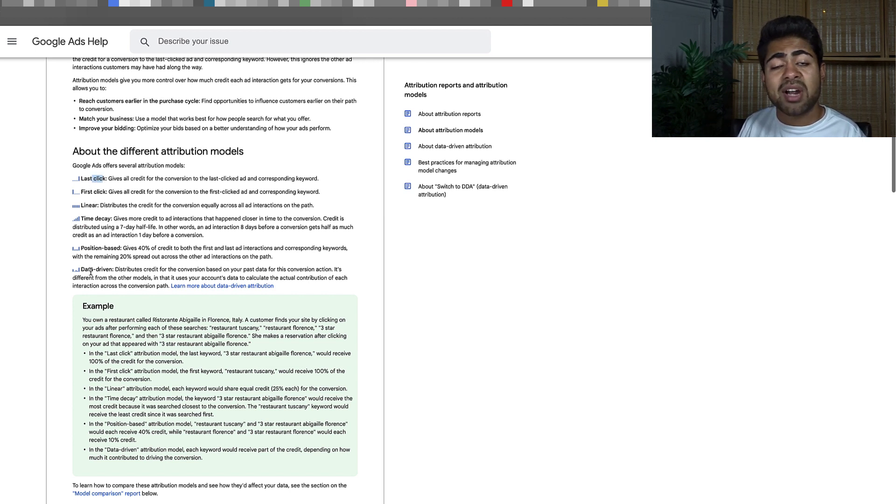
left_click(93, 200)
left_click_drag(74, 176, 204, 235)
left_click(108, 246)
scroll(108, 246, "down", 1)
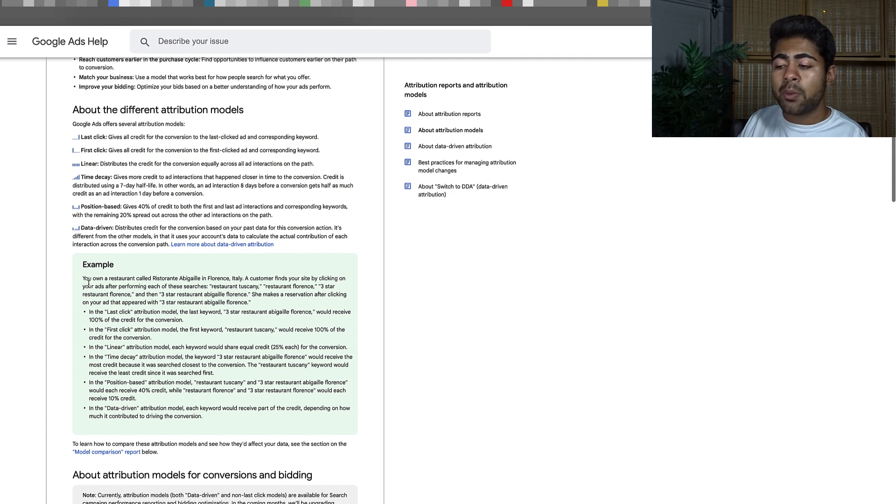
- Examine the restaurant example's scenario in the help article, following the customer's searches from "restaurant tuscany" to "3 star restaurant abigaille florence"
left_click_drag(83, 279, 159, 292)
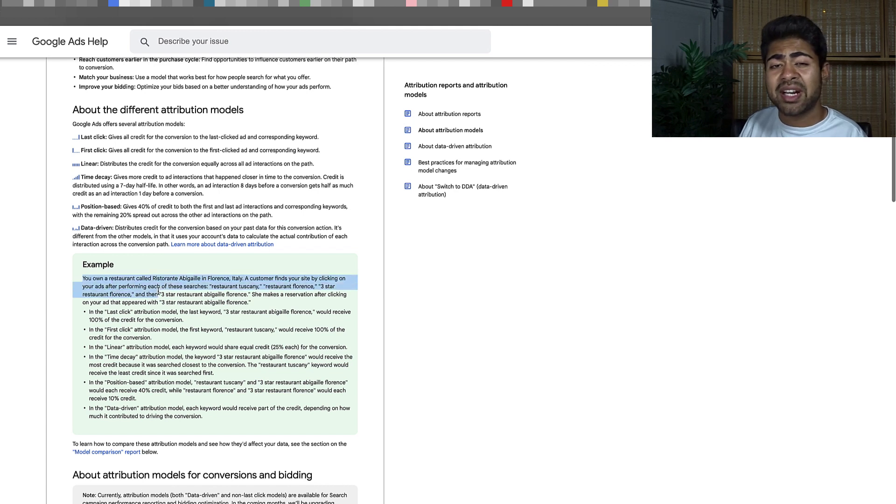
left_click(158, 292)
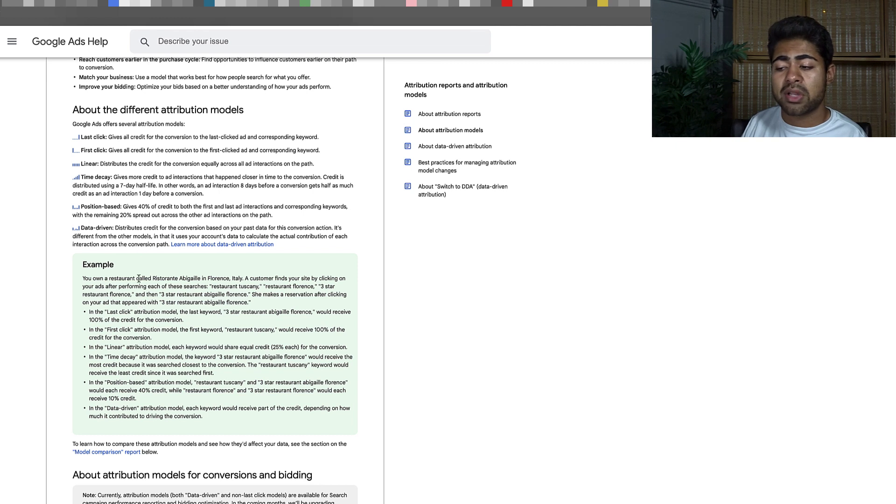
left_click_drag(103, 279, 159, 280)
left_click(159, 280)
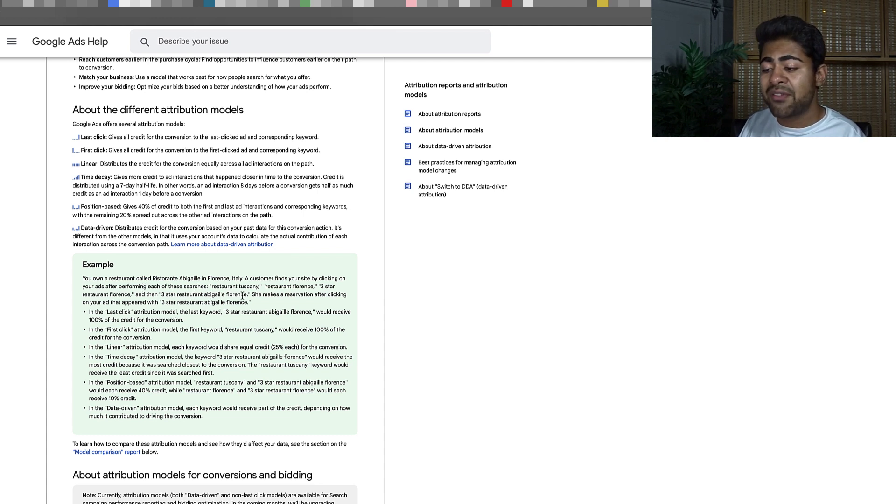
left_click_drag(211, 290, 261, 289)
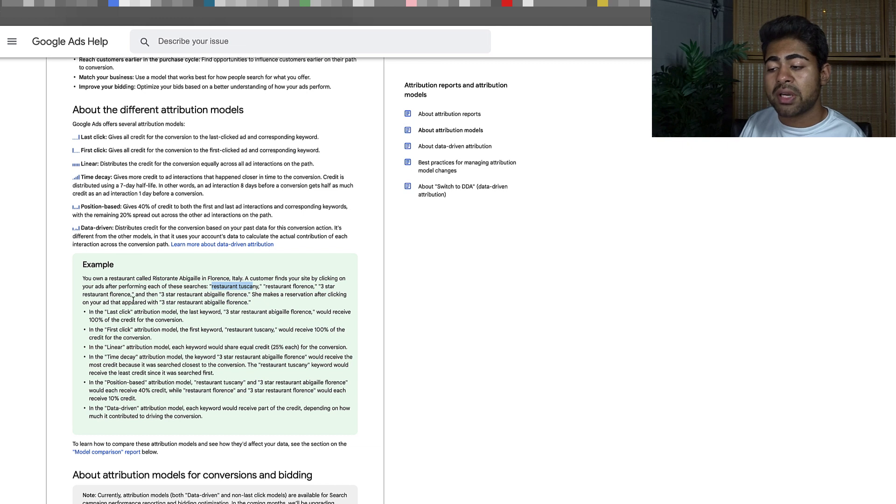
left_click_drag(164, 297, 218, 302)
left_click(229, 295)
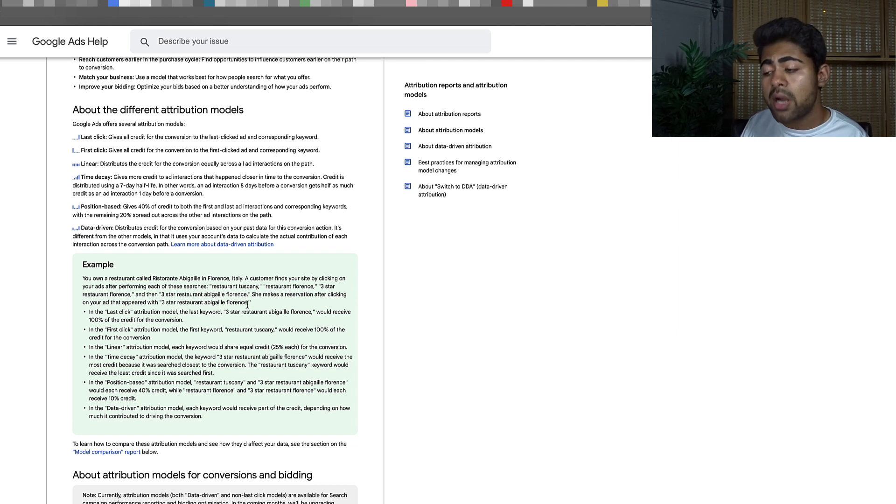
left_click_drag(247, 295, 163, 293)
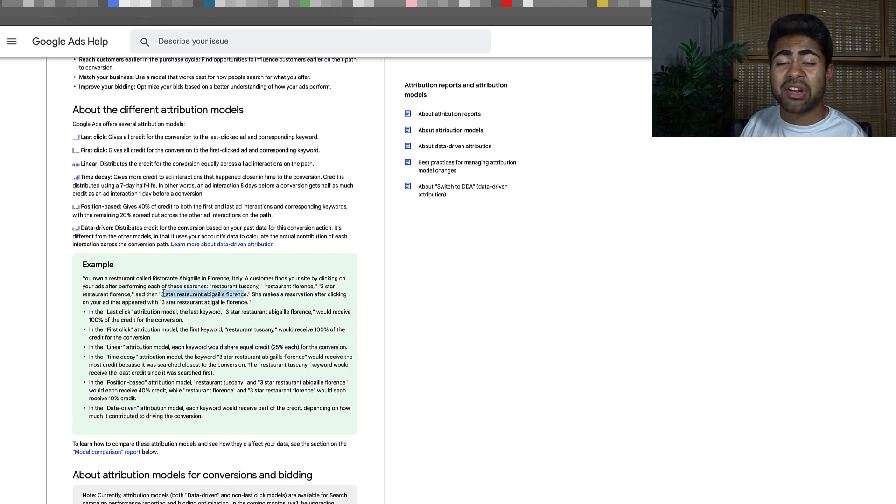
left_click(163, 293)
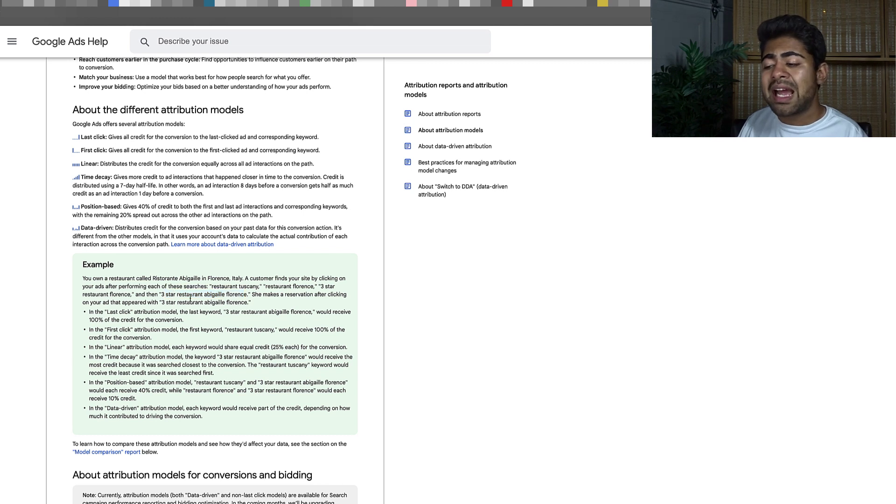
left_click_drag(250, 301, 186, 297)
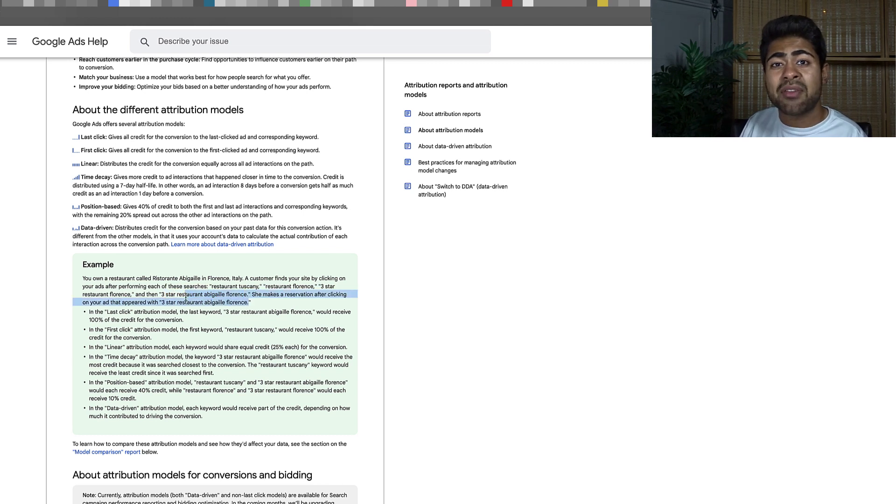
left_click(185, 297)
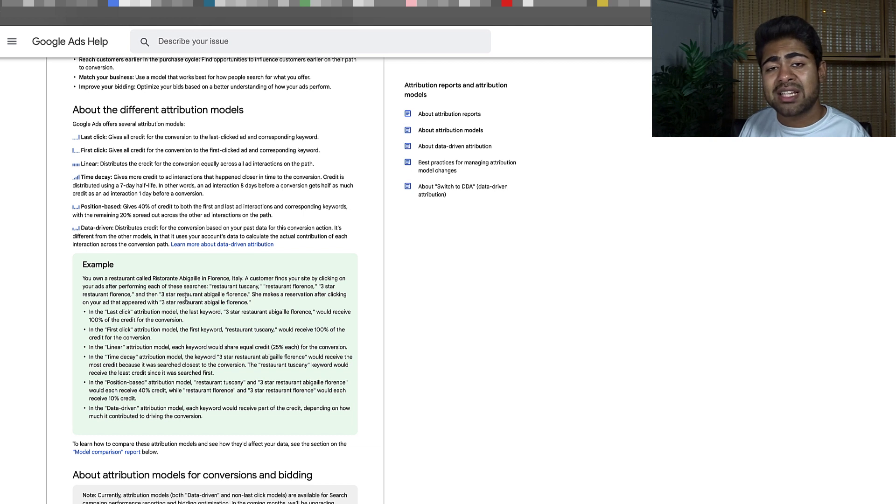
- Examine how the Last click model credits the example's final keyword, "3 star restaurant abigaille florence"
scroll(182, 325, "down", 1)
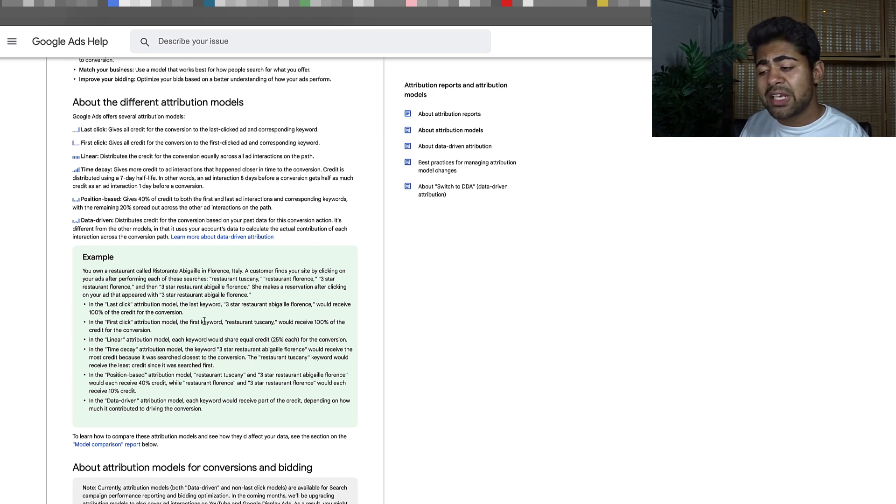
left_click_drag(244, 287, 162, 290)
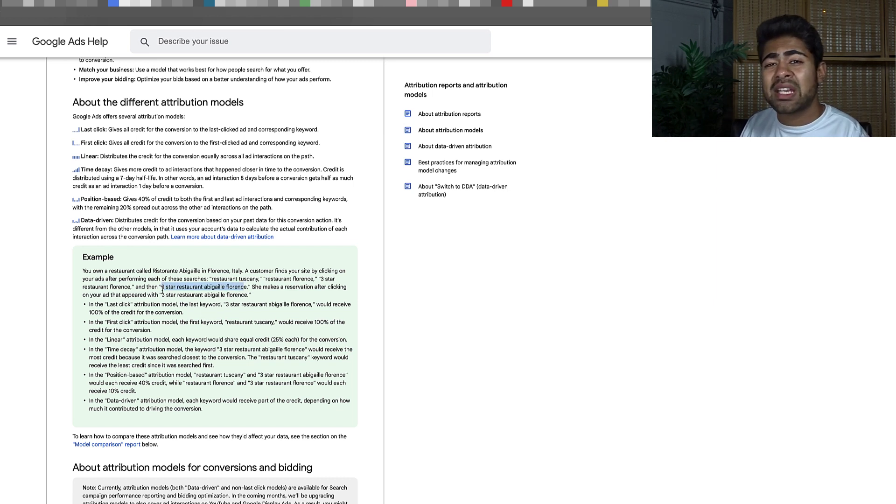
left_click(162, 290)
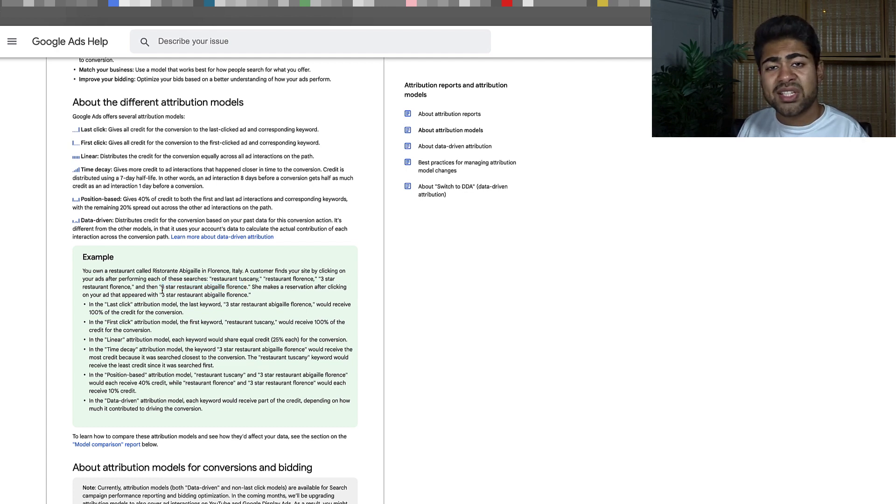
scroll(164, 348, "down", 1)
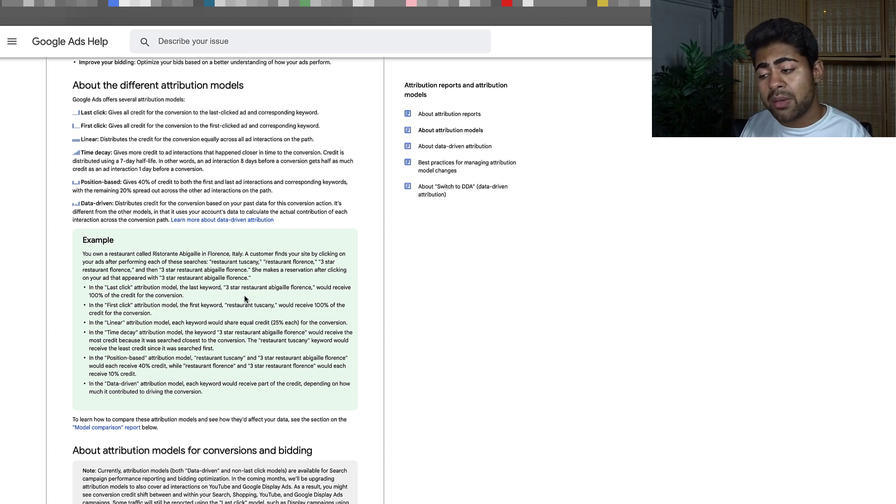
left_click_drag(223, 288, 310, 288)
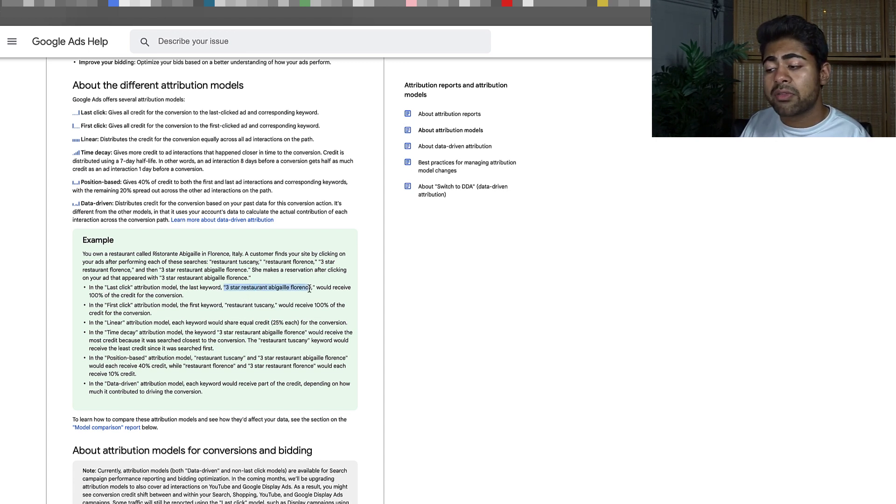
left_click_drag(95, 295, 201, 296)
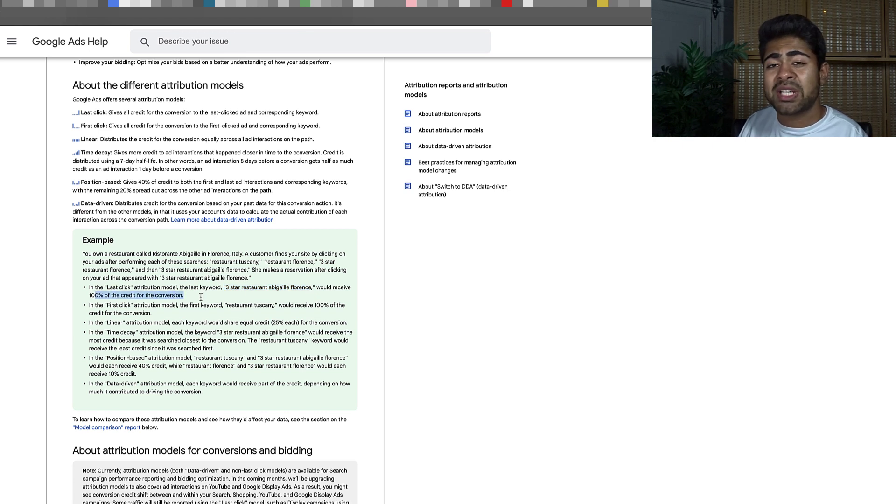
left_click(195, 299)
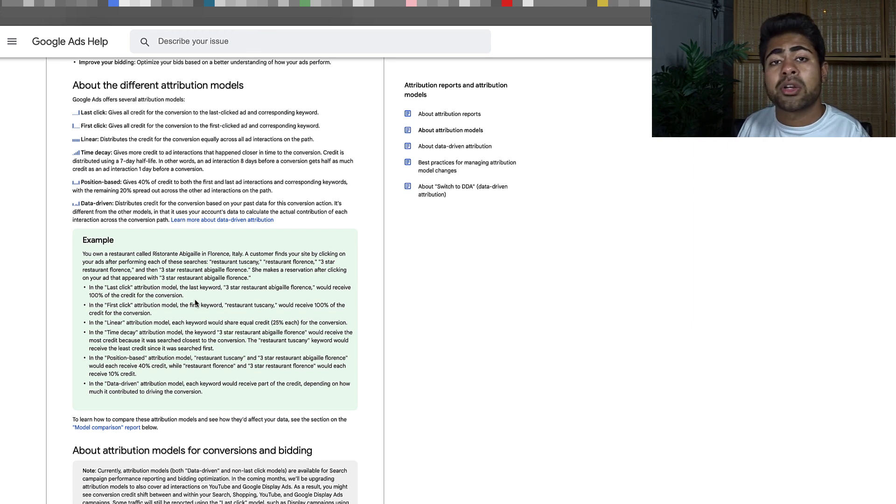
- Examine how the First click and Linear models assign conversion credit to the keywords in the restaurant example
left_click_drag(112, 309, 164, 309)
left_click(164, 309)
left_click_drag(275, 305, 225, 308)
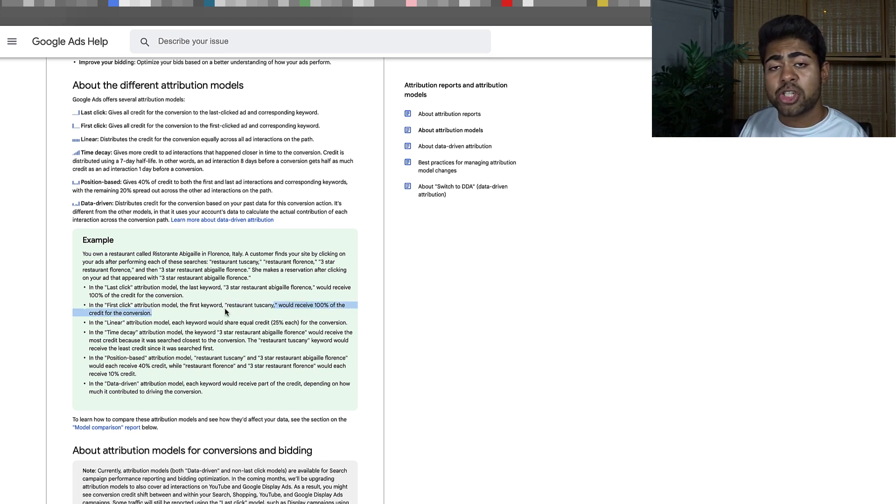
left_click(242, 310)
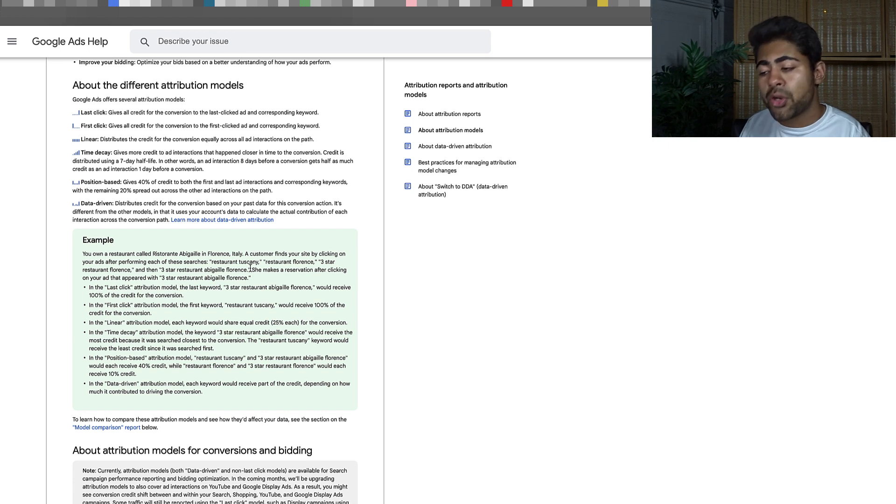
left_click_drag(300, 326, 256, 325)
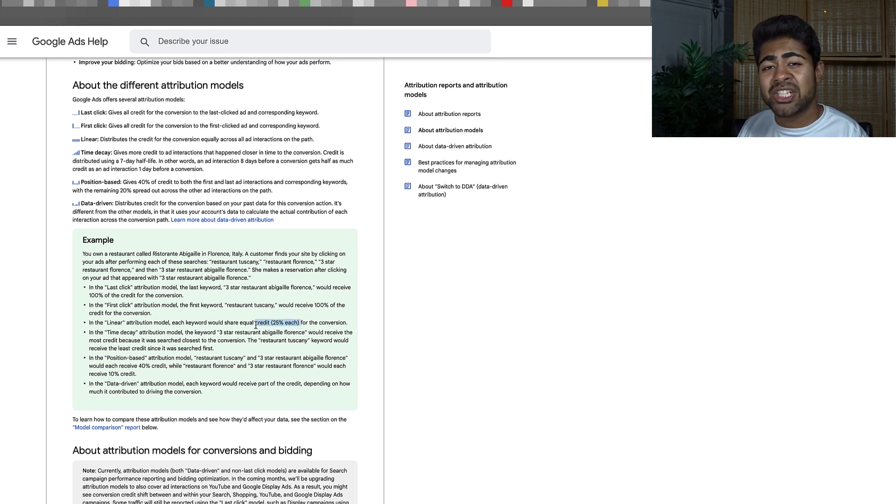
left_click(256, 325)
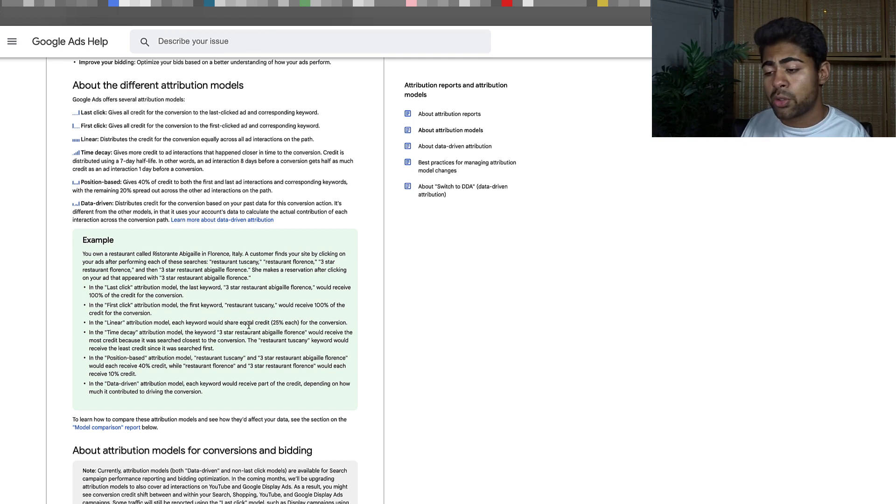
- Examine how the Time decay model weights the keyword "3 star restaurant abigaille florence" in the restaurant example
left_click_drag(89, 334, 141, 334)
left_click(140, 335)
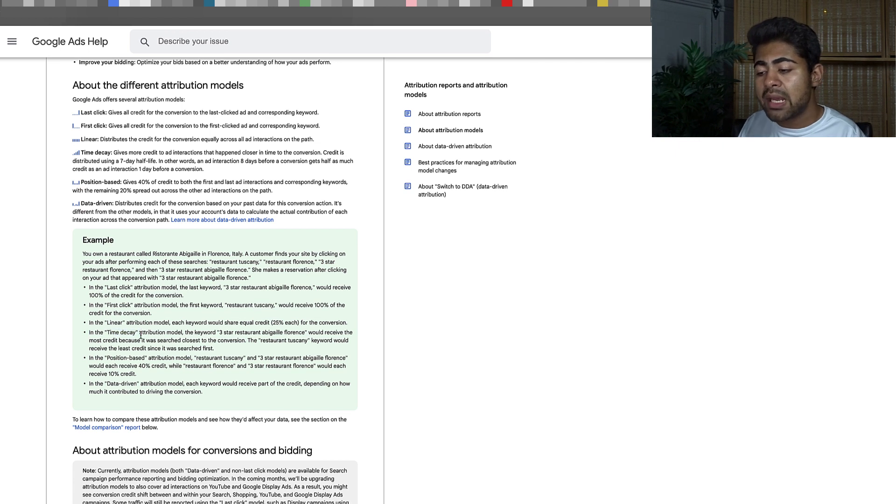
left_click_drag(219, 334, 309, 335)
left_click(312, 336)
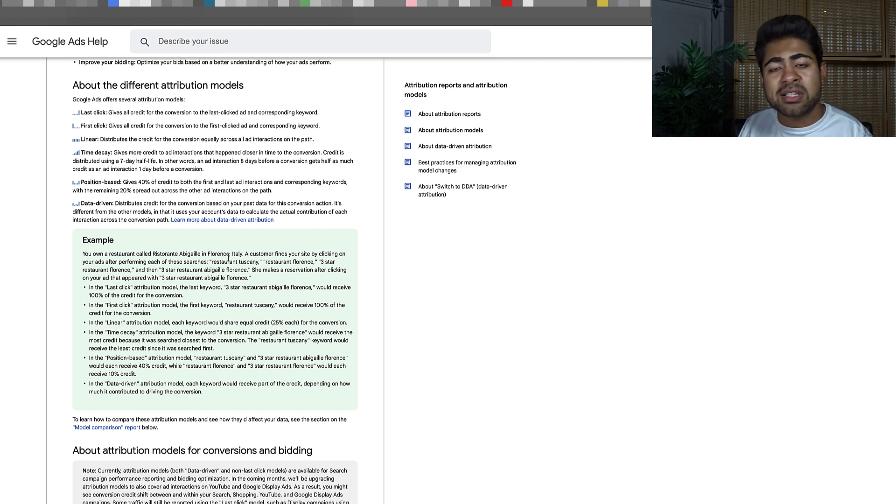
left_click_drag(211, 334, 224, 337)
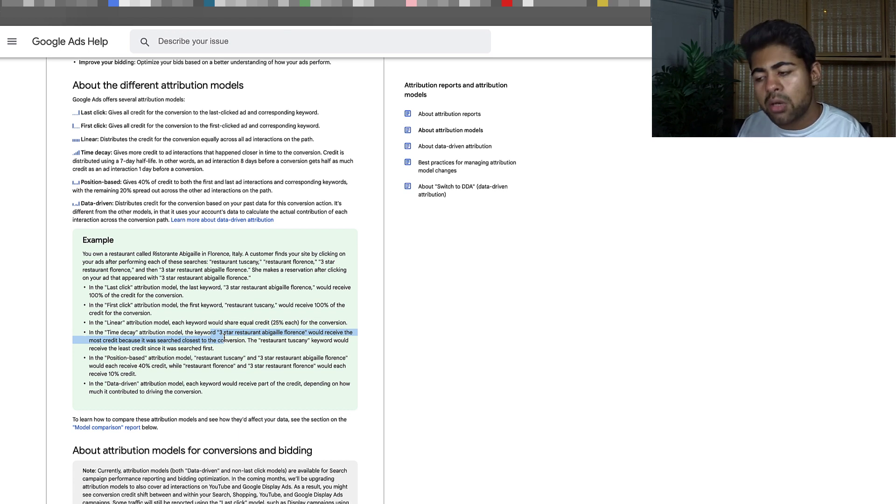
double_click(224, 338)
left_click(252, 340)
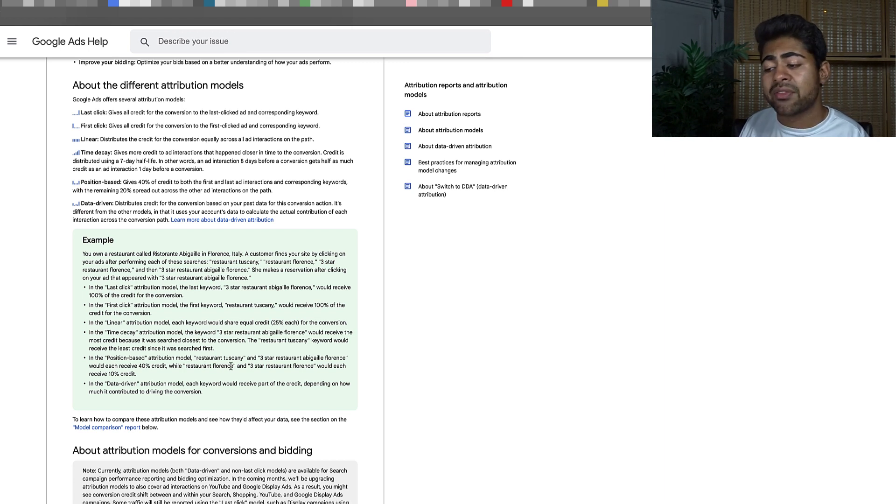
- Examine how the Position-based model splits credit among the example's first, last and middle keywords, and read the Data-driven explanation
left_click_drag(196, 358, 243, 362)
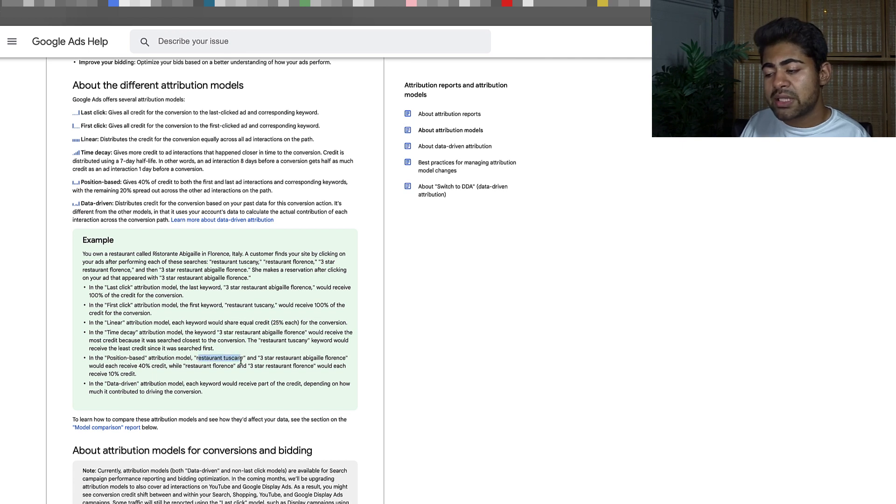
triple_click(303, 365)
left_click_drag(223, 358, 213, 357)
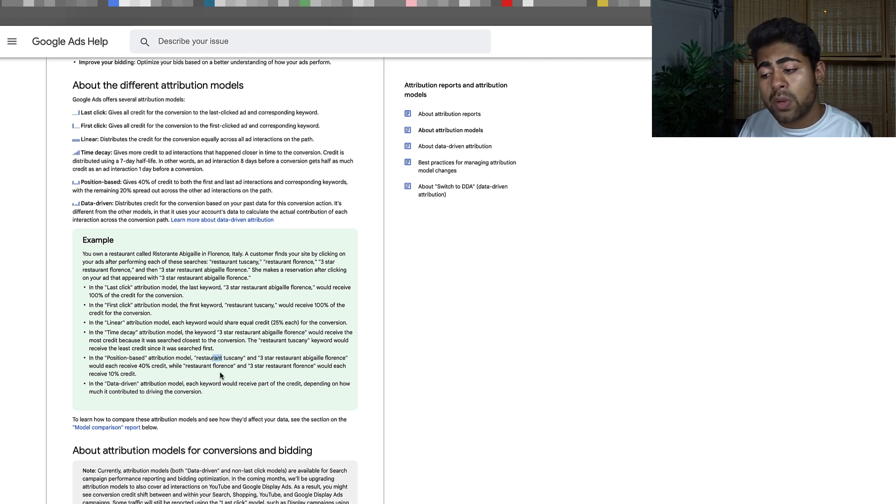
left_click(153, 360)
left_click(200, 372)
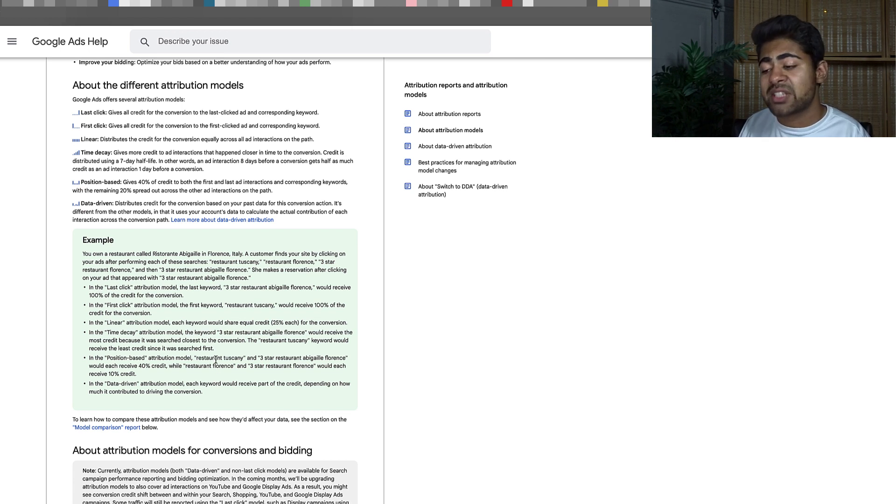
left_click_drag(192, 359, 212, 358)
left_click_drag(274, 360, 317, 360)
left_click_drag(183, 367, 205, 369)
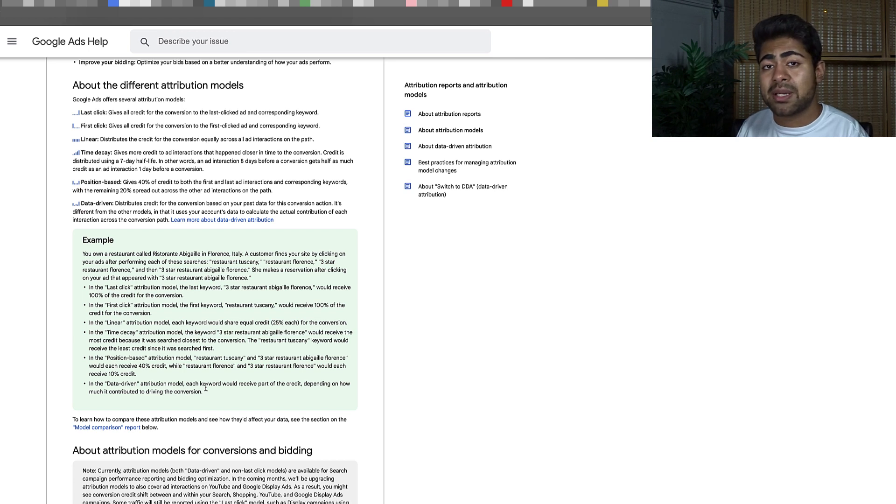
double_click(205, 385)
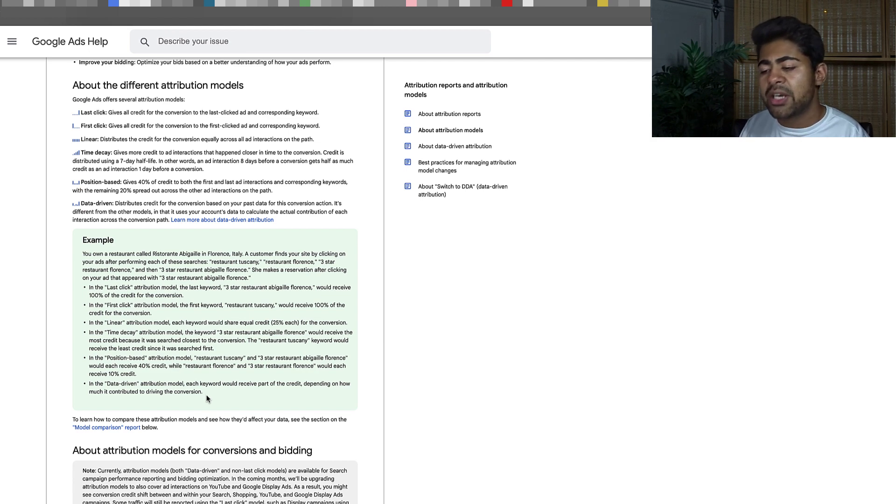
- Review the definitions of all six attribution models, from Last click to Data-driven, above the restaurant example
scroll(208, 396, "up", 1)
left_click_drag(71, 164, 205, 236)
left_click(204, 236)
left_click_drag(294, 269, 65, 160)
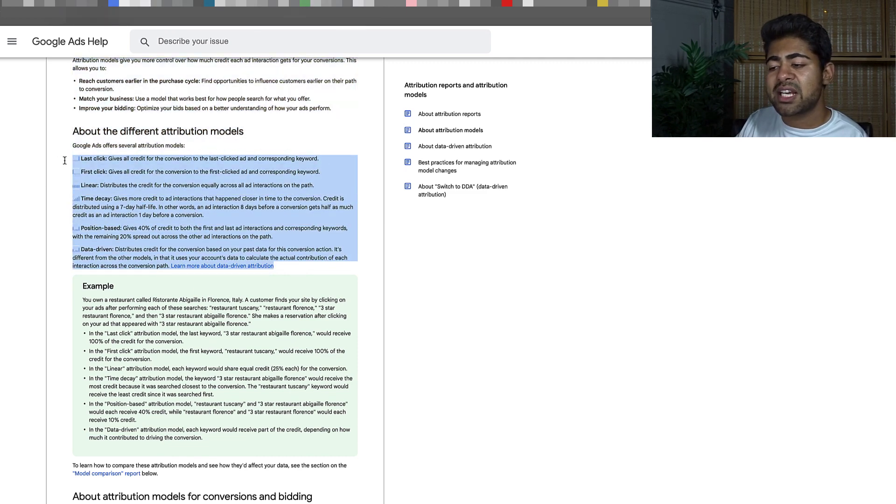
left_click(217, 189)
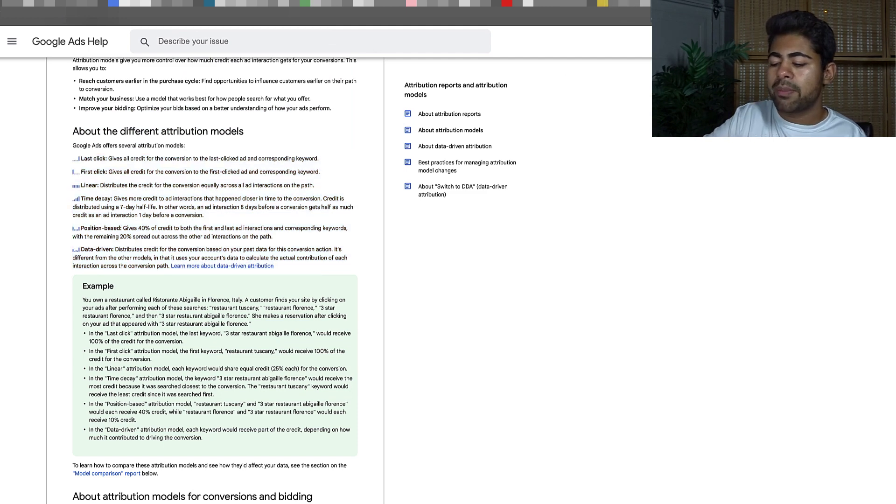
- Return to the Google Ads Model comparison report and compare the highest-cost campaign's conversion value under Last click and First click
scroll(567, 70, "down", 10)
key("super+Tab")
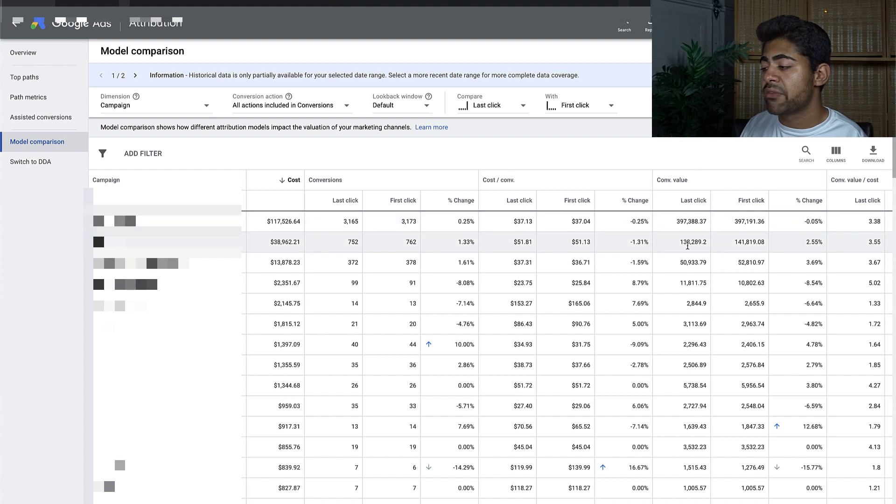
double_click(688, 222)
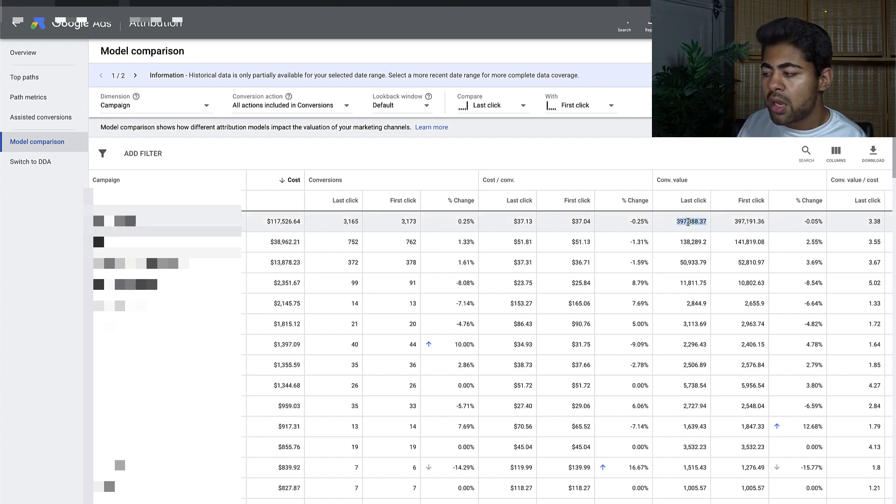
double_click(695, 221)
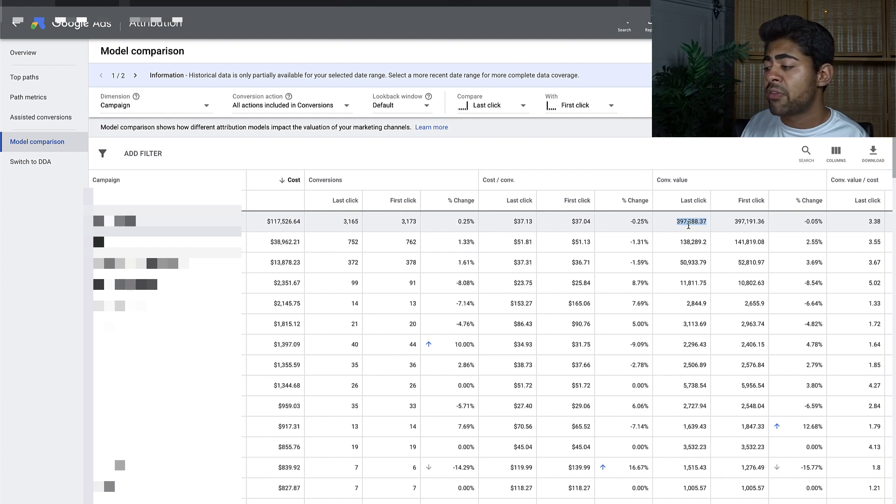
double_click(691, 224)
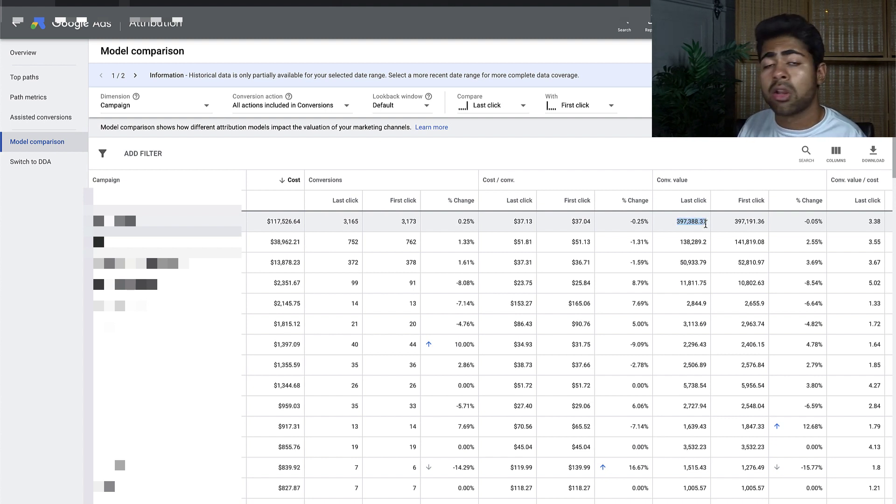
left_click(706, 223)
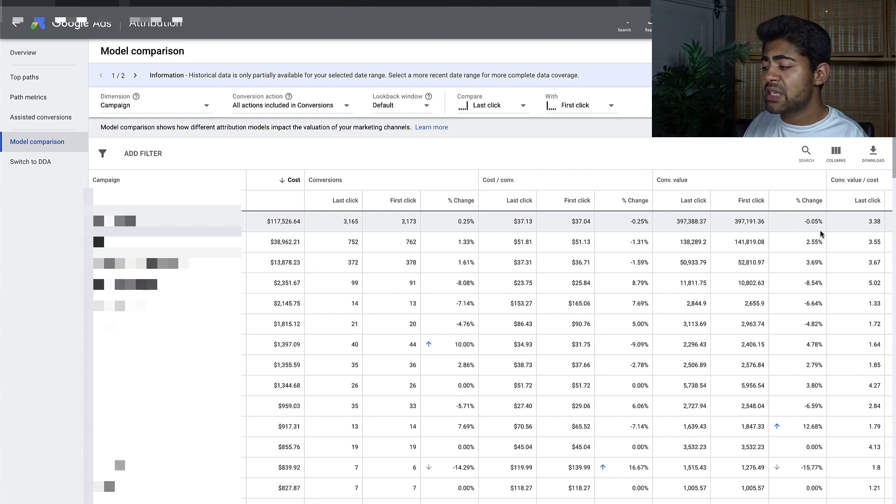
left_click_drag(820, 223, 723, 227)
left_click(703, 223)
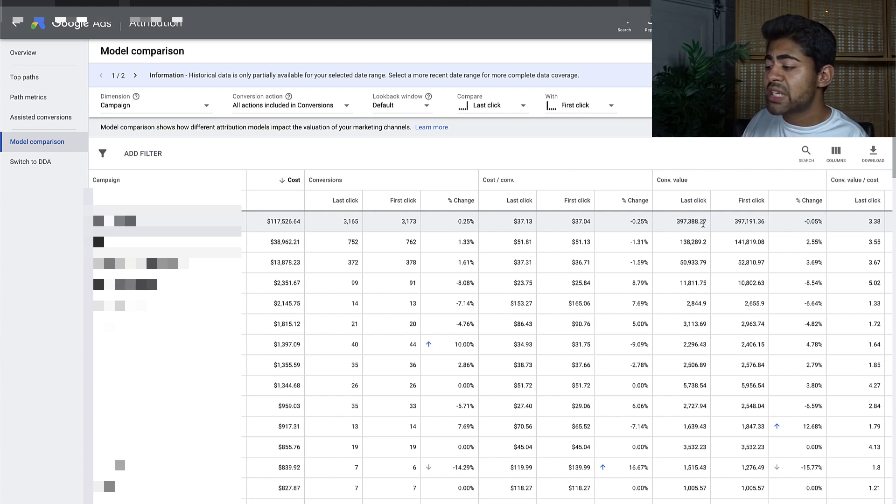
left_click_drag(629, 223, 703, 229)
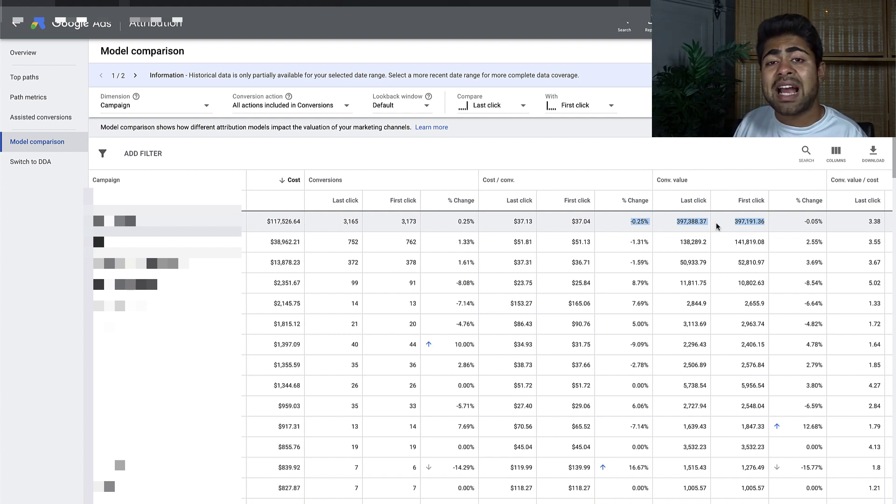
left_click(718, 226)
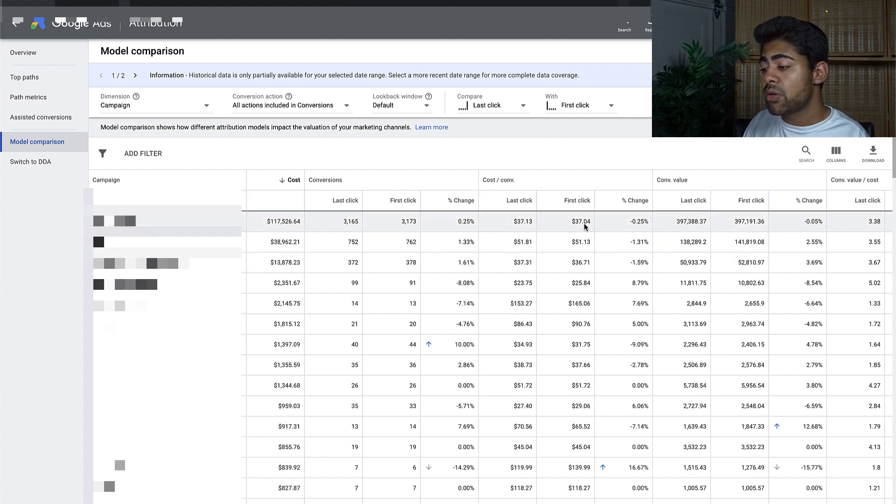
- Check a campaign's percentage change in conversions and the highest-cost campaign's First click cost per conversion
double_click(454, 347)
left_click(455, 348)
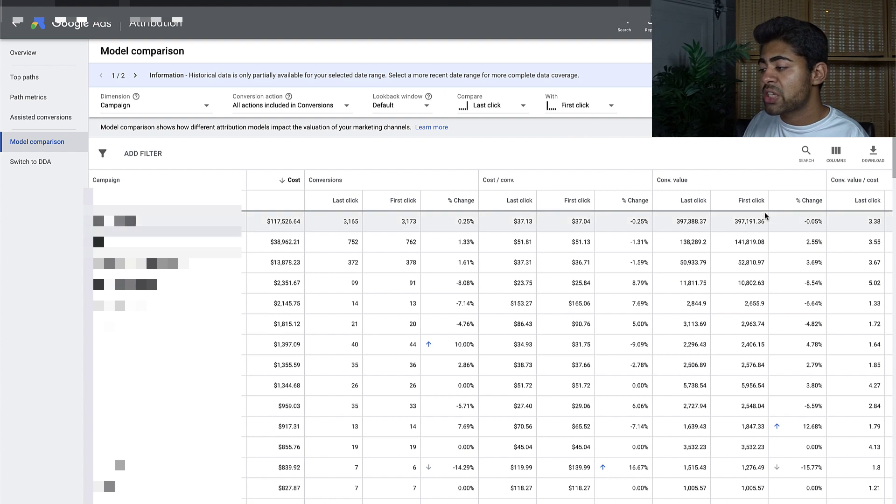
left_click(576, 226)
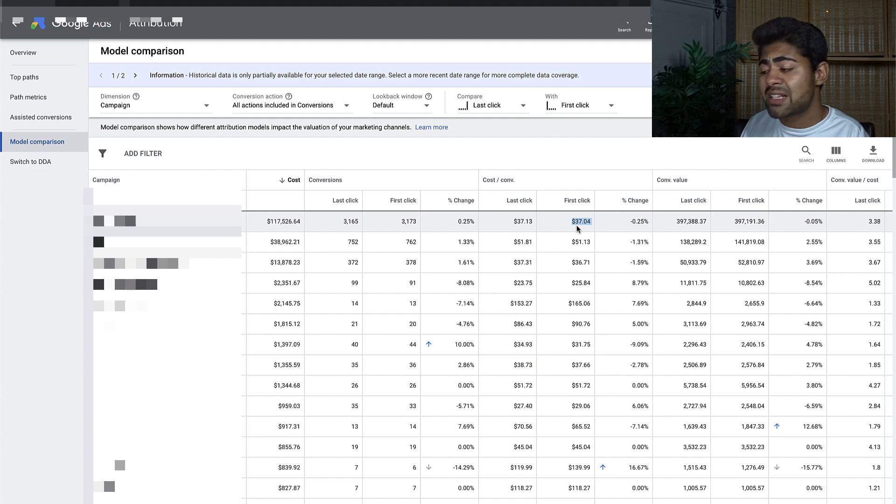
- Compare Last click with the Linear model and check the conversion value change for the highest-cost campaign
left_click(597, 112)
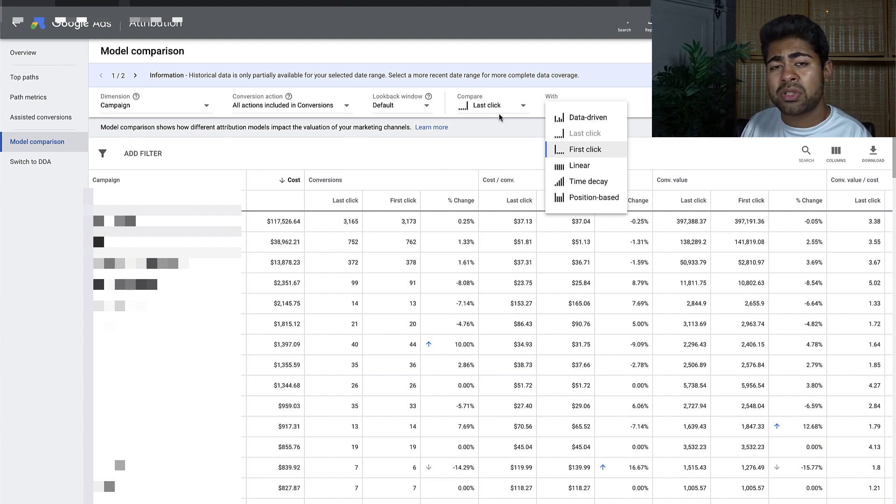
left_click(581, 167)
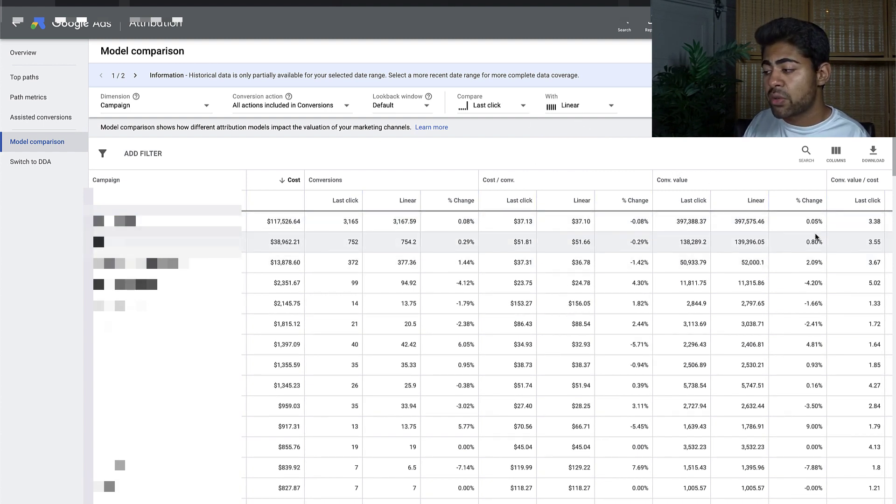
left_click_drag(806, 222, 815, 224)
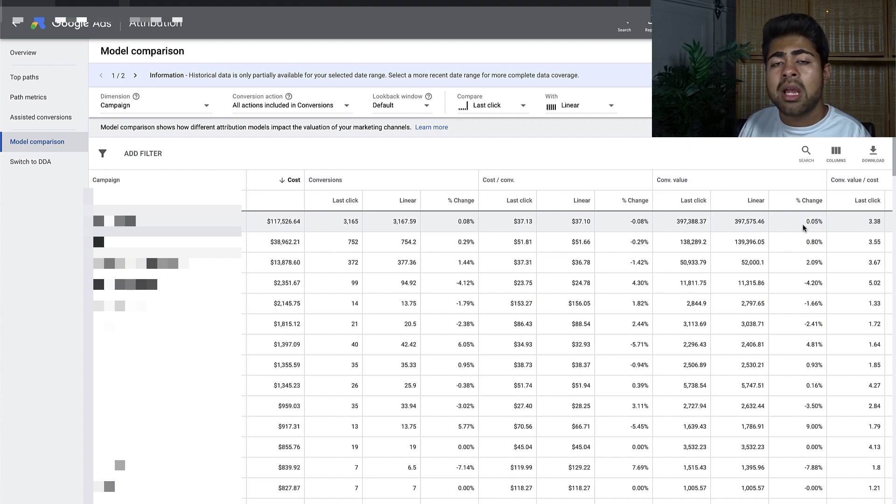
- Set the comparison model back to First click and examine the campaigns' percentage changes in conversion value
left_click(572, 106)
left_click(576, 150)
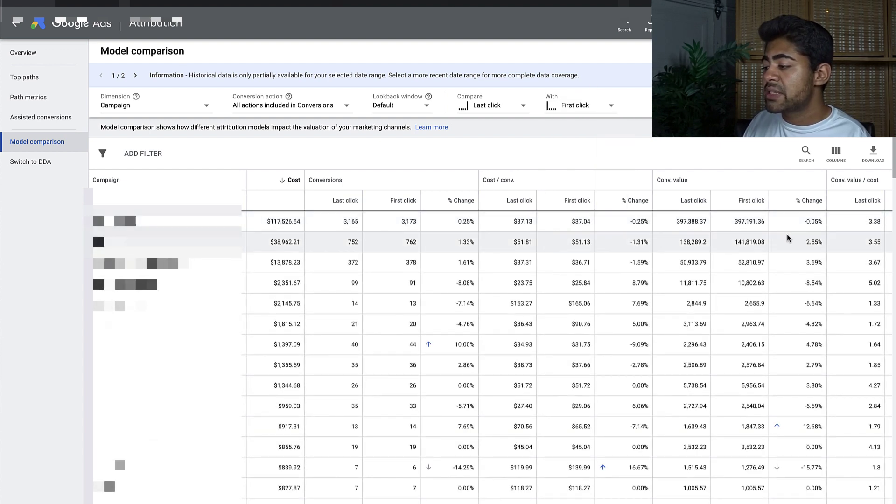
left_click_drag(802, 248, 811, 326)
left_click(810, 322)
- Set the comparison model to Linear and examine the percentage changes in conversion value across the campaigns
left_click(573, 108)
left_click(575, 161)
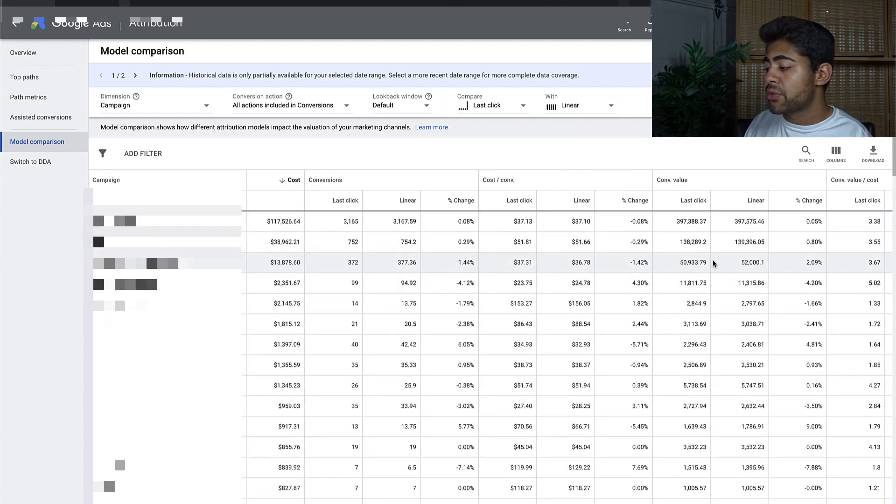
left_click_drag(805, 282, 812, 381)
left_click(812, 382)
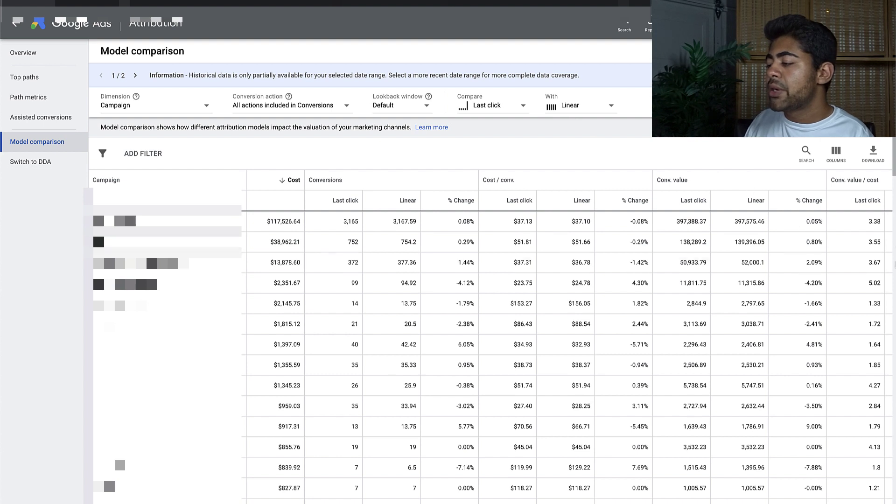
left_click_drag(798, 263, 802, 400)
left_click(806, 406)
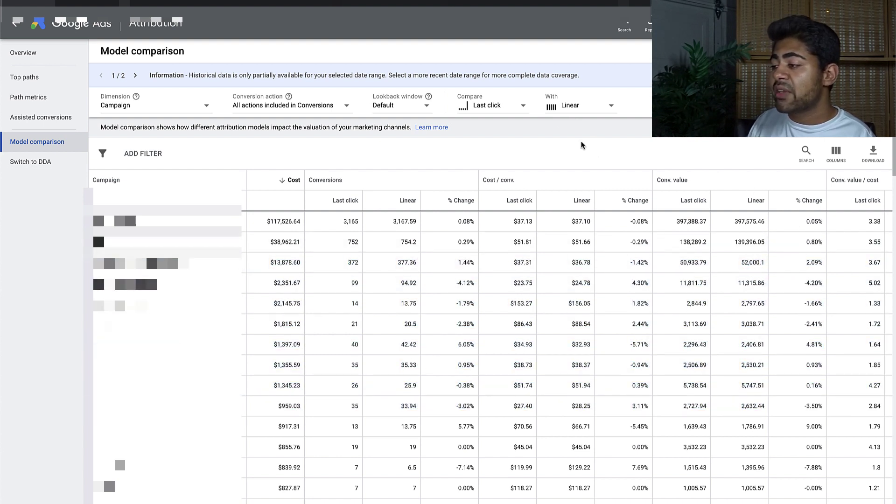
- Compare Last click with the Time decay model and examine the campaigns' percentage changes in conversion value
left_click(555, 105)
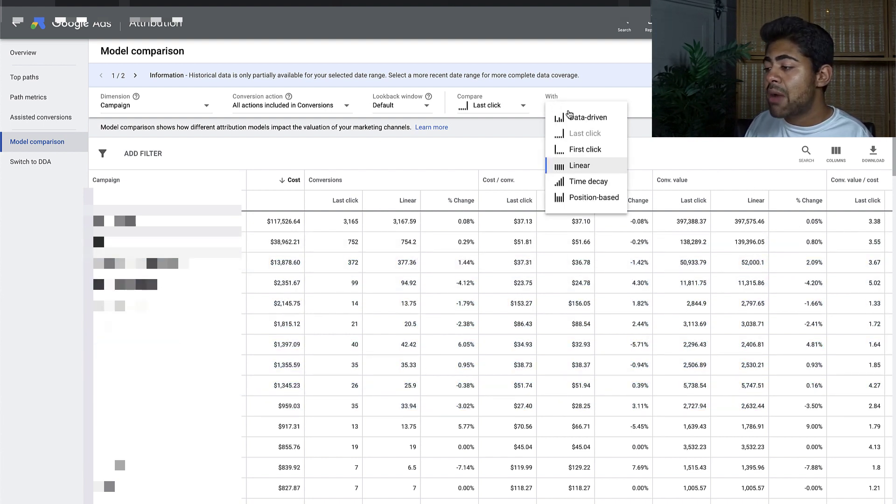
left_click(578, 184)
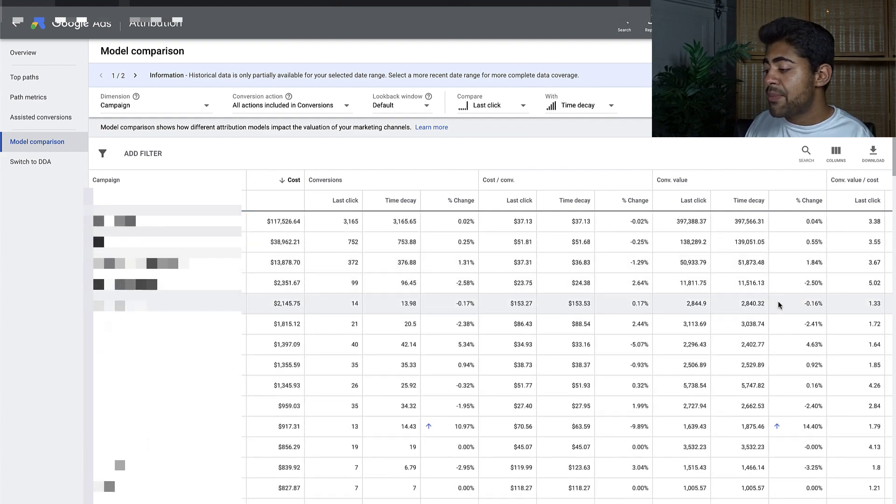
left_click_drag(803, 255, 800, 427)
left_click(802, 426)
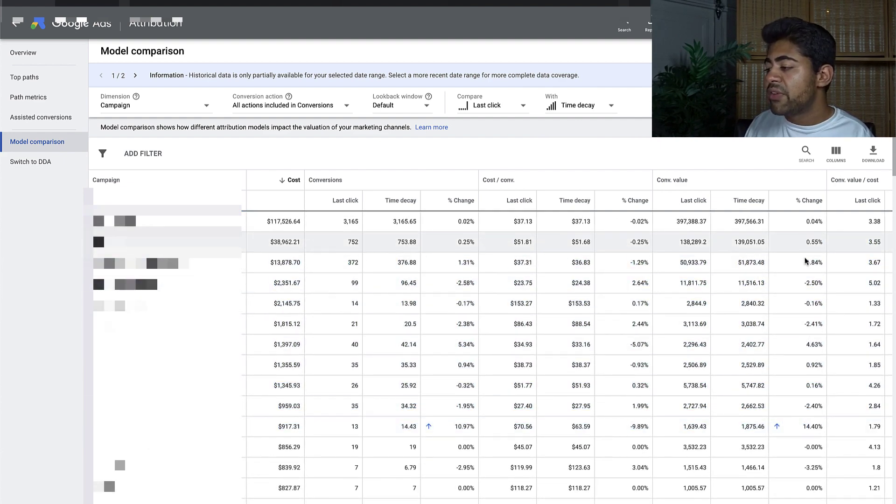
- Compare Last click with the Position-based model and examine the conversion value and its percentage change for the highest-cost campaign
left_click(799, 227)
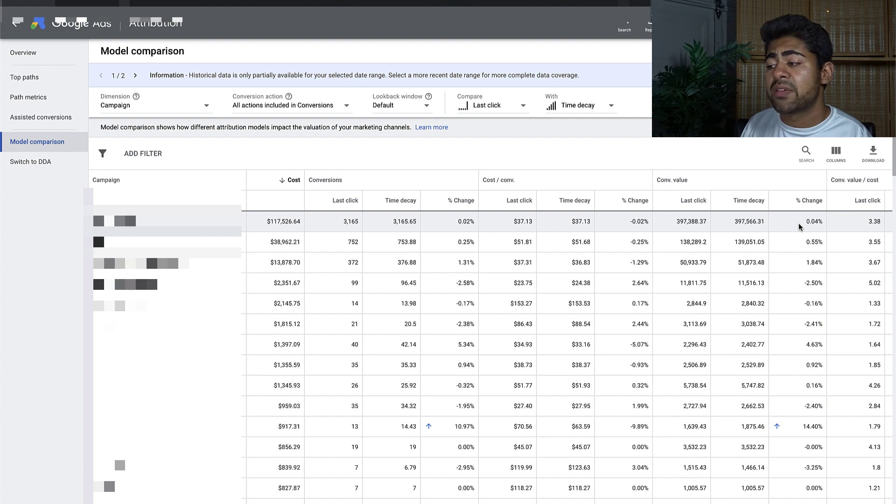
left_click(592, 110)
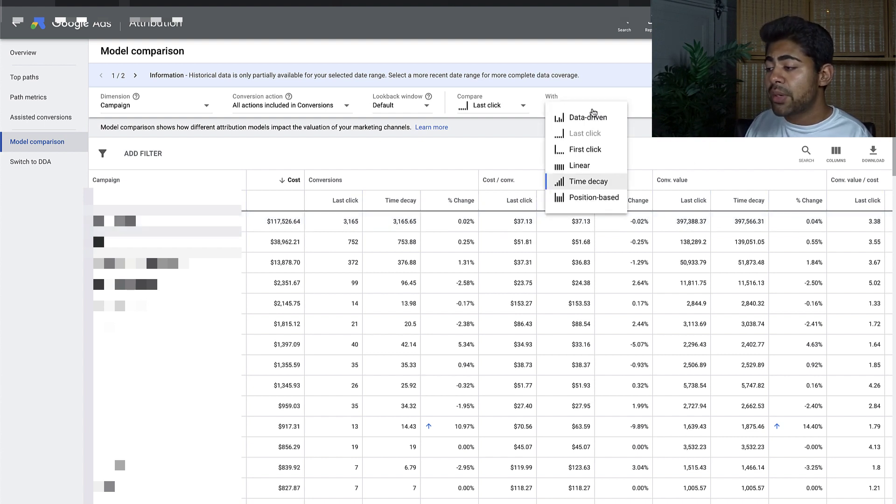
left_click(608, 196)
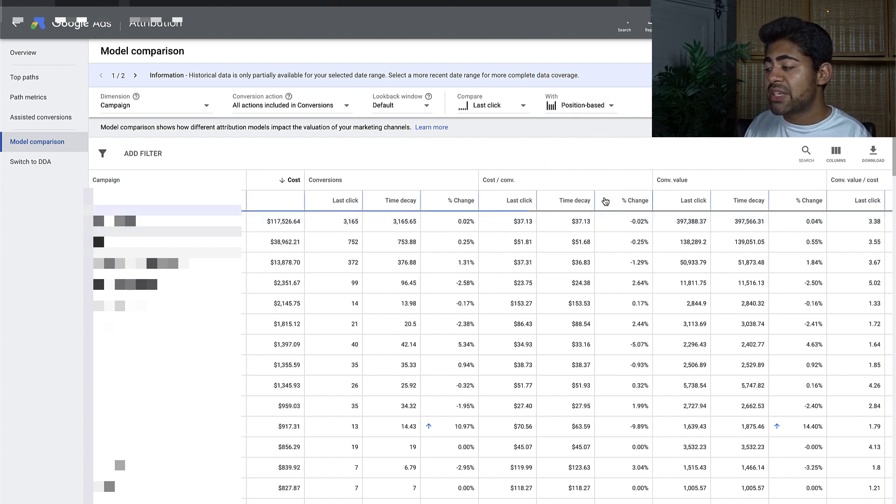
triple_click(801, 226)
left_click(802, 224)
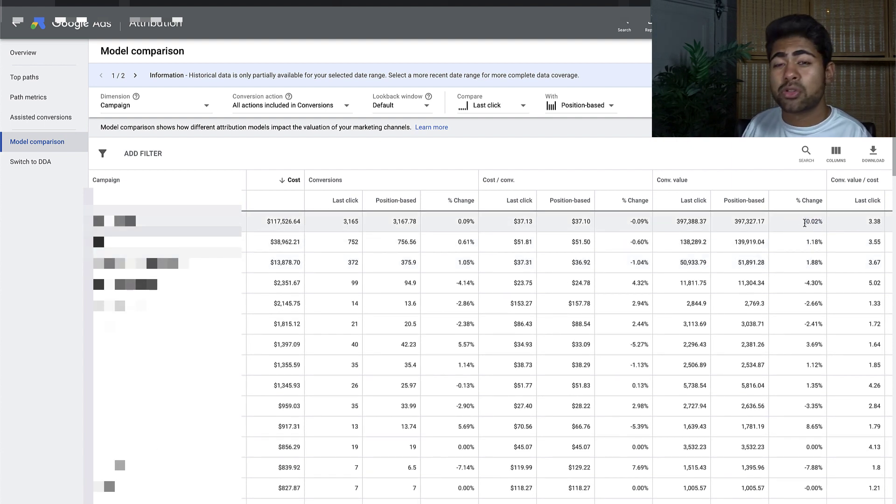
left_click_drag(805, 224, 799, 228)
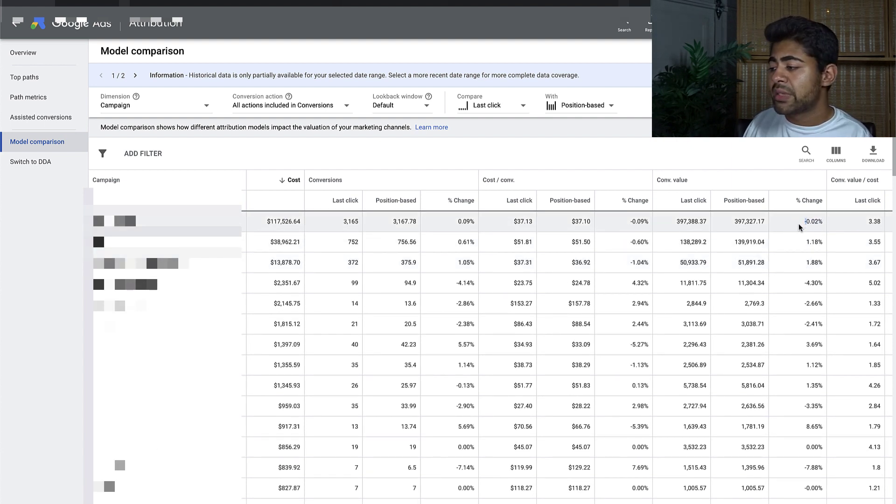
double_click(736, 221)
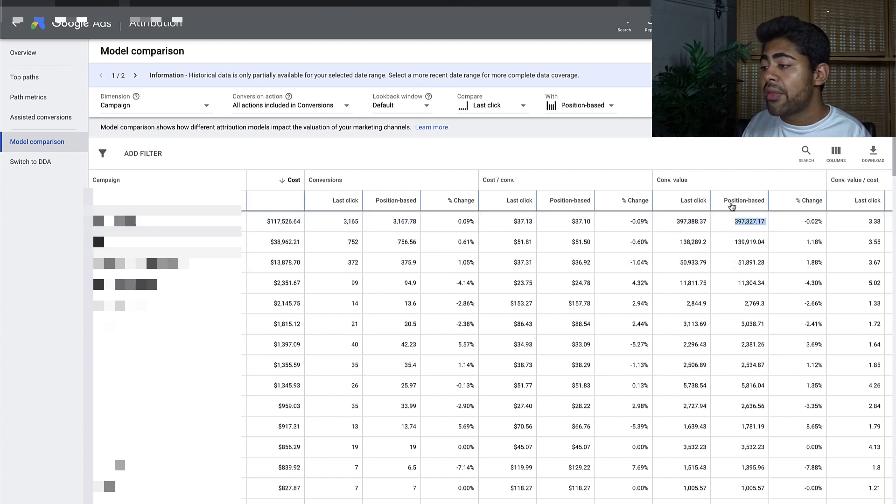
left_click(572, 109)
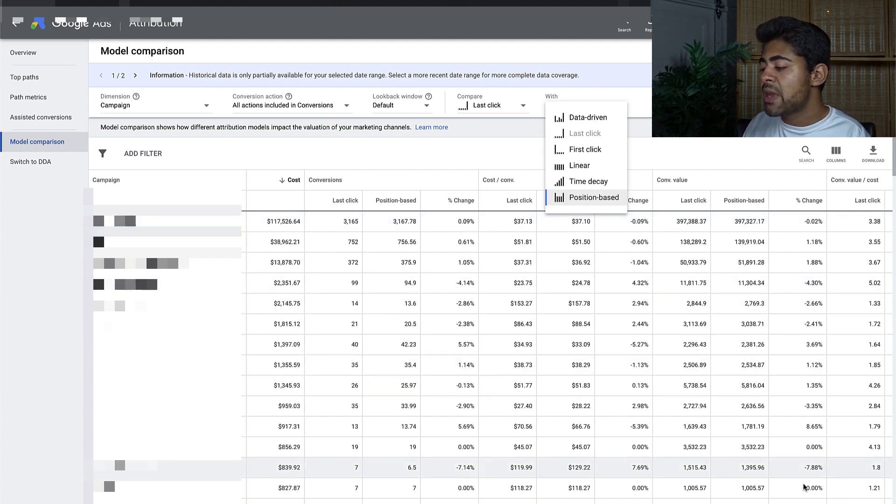
left_click(806, 407)
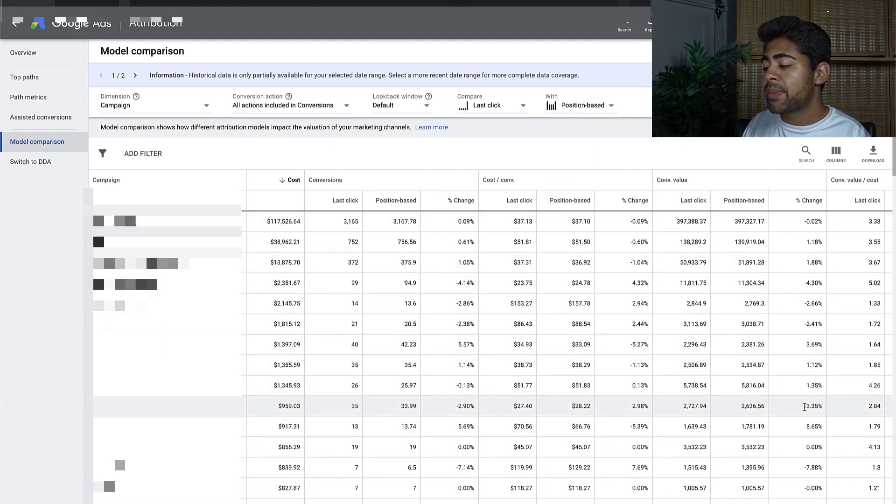
- Compare Last click with the First click model and examine the conversions and cost-per-conversion changes of the $839.92 campaign
left_click(594, 106)
left_click(589, 150)
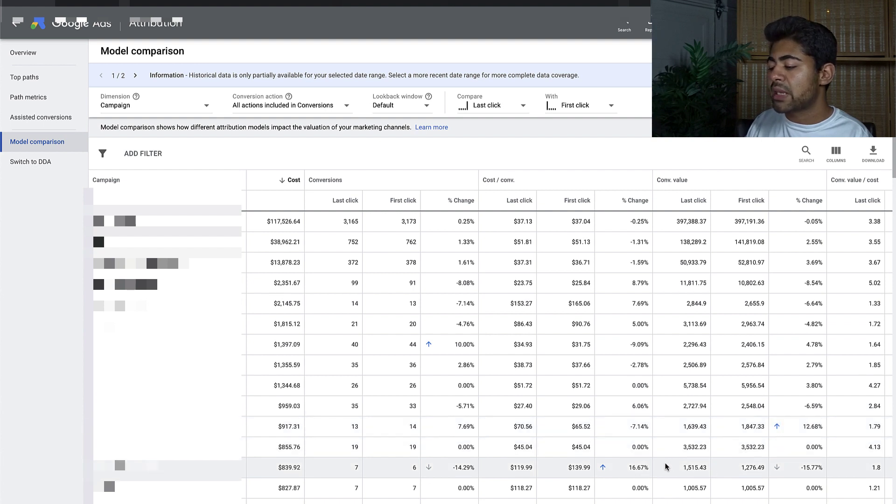
double_click(807, 426)
double_click(637, 467)
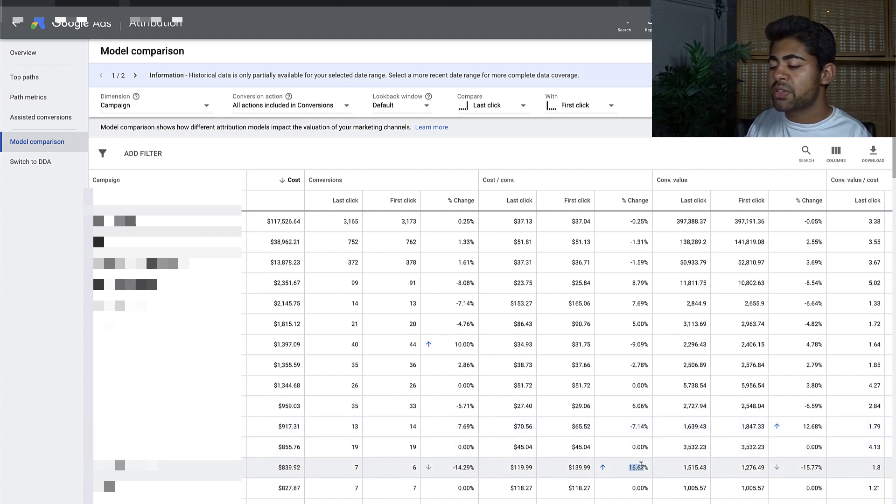
left_click(454, 469)
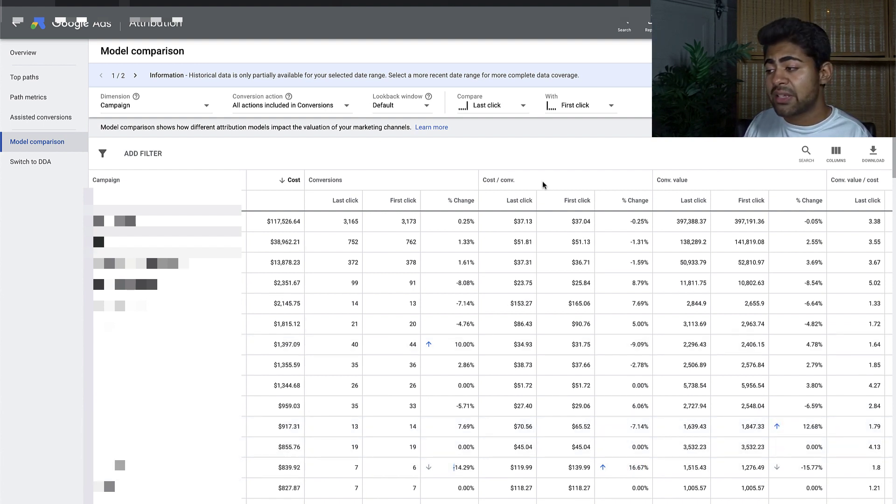
- Switch the comparison model to Position-based and on to Linear, and check the cost-per-conversion change of the $766.05 campaign
left_click(574, 113)
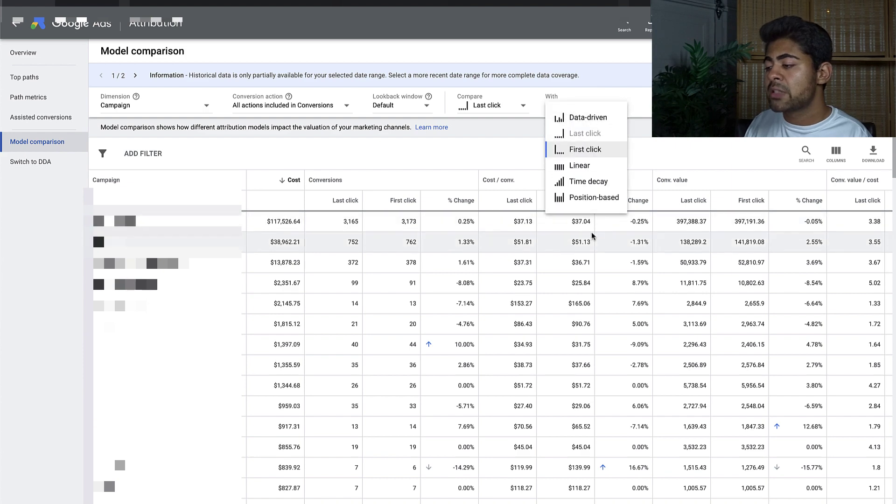
left_click(593, 202)
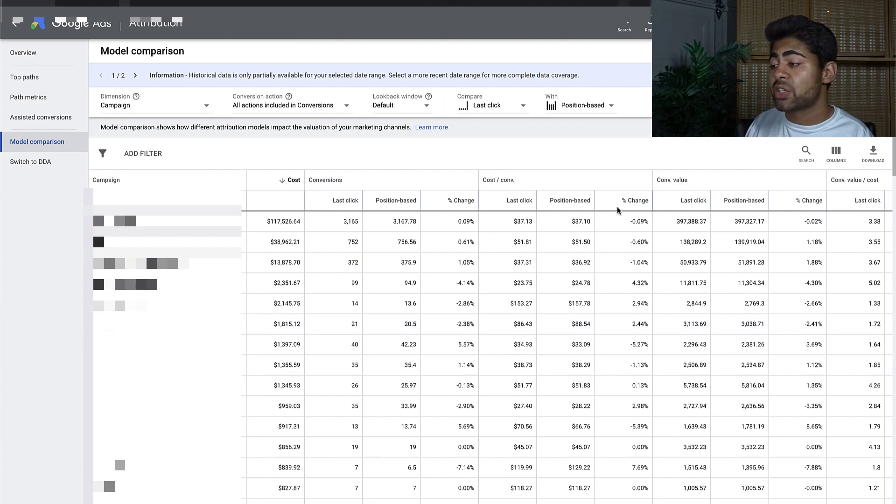
left_click(574, 110)
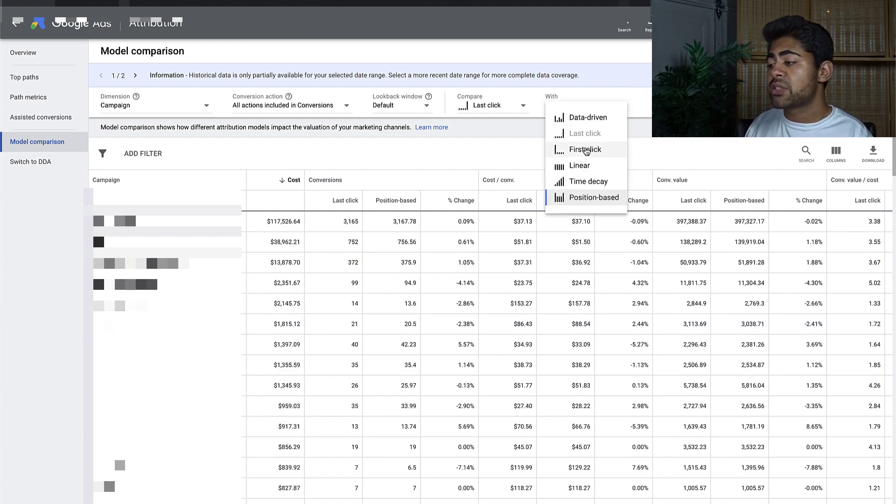
left_click(581, 163)
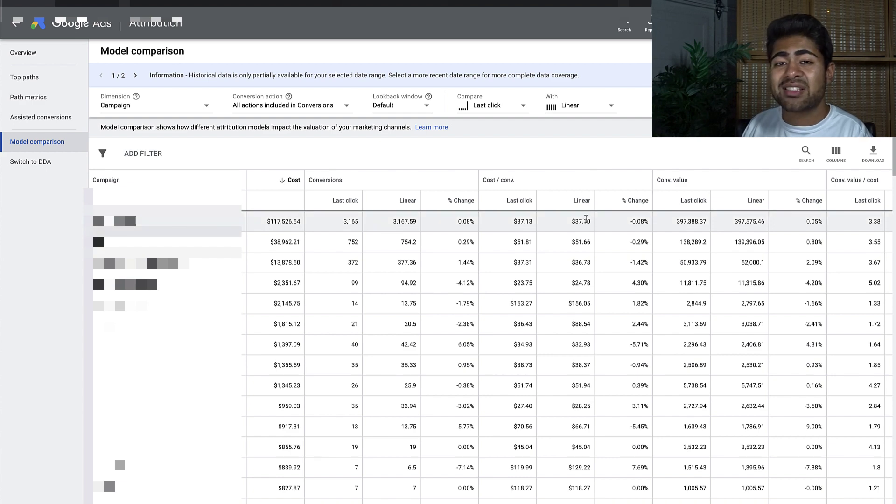
scroll(592, 326, "down", 3)
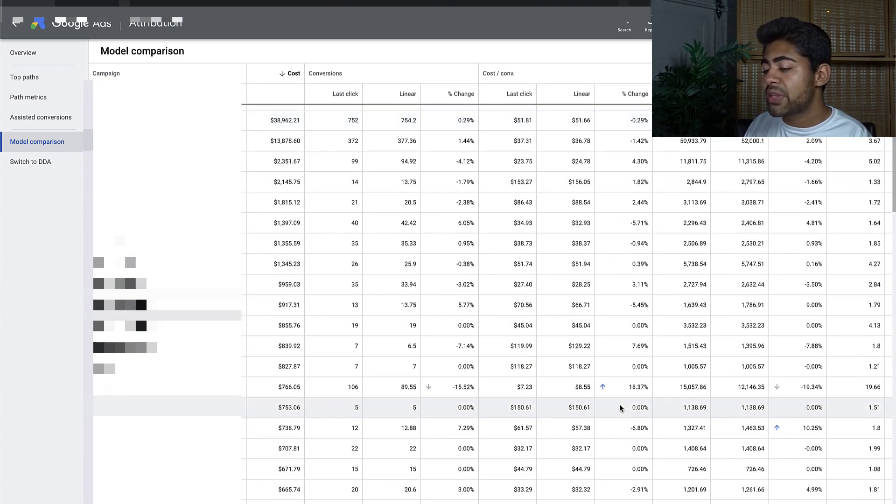
left_click_drag(645, 388, 631, 387)
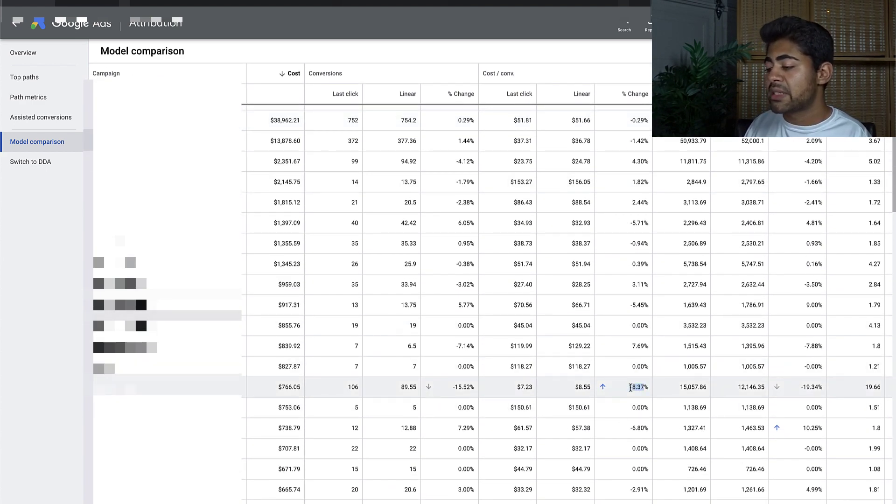
left_click(636, 397)
scroll(635, 397, "up", 3)
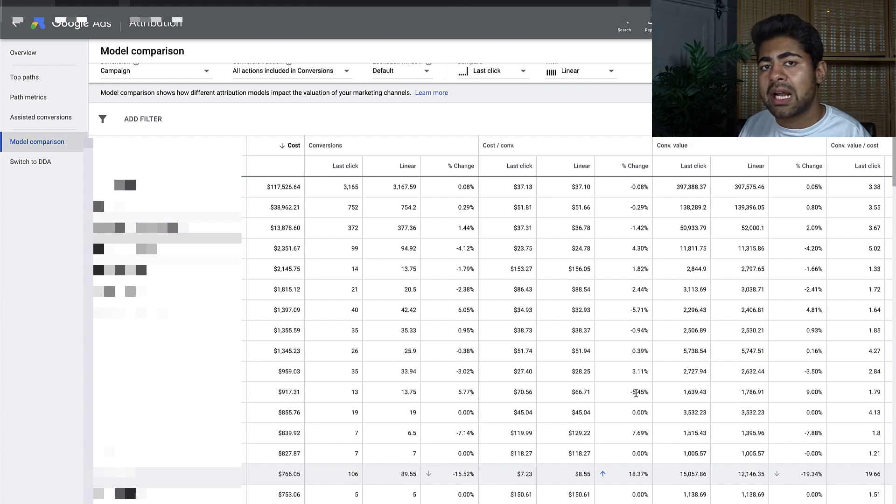
- Compare Last click with the Data-driven model and examine the conversion value changes of the $917.31 and $766.05 campaigns
left_click(553, 75)
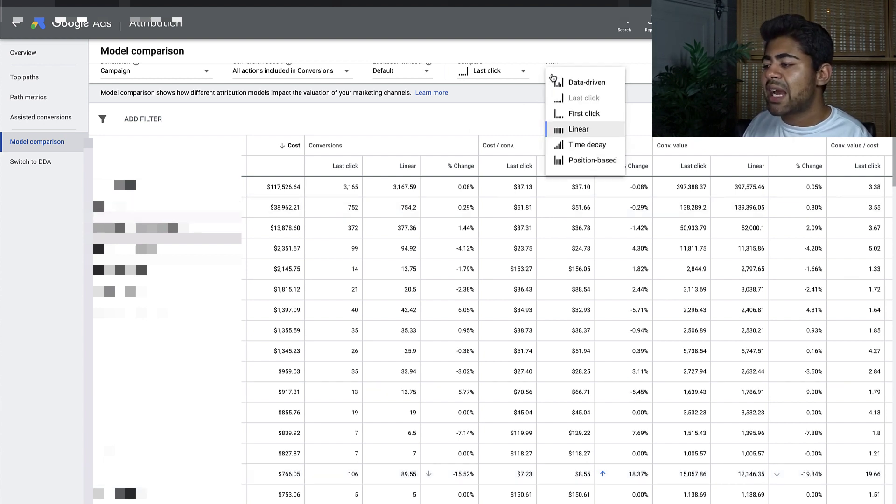
left_click(567, 82)
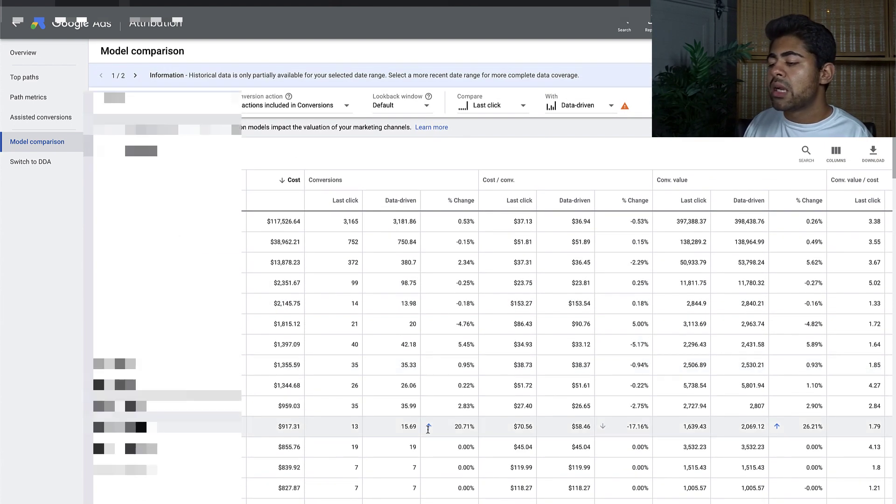
scroll(425, 427, "down", 5)
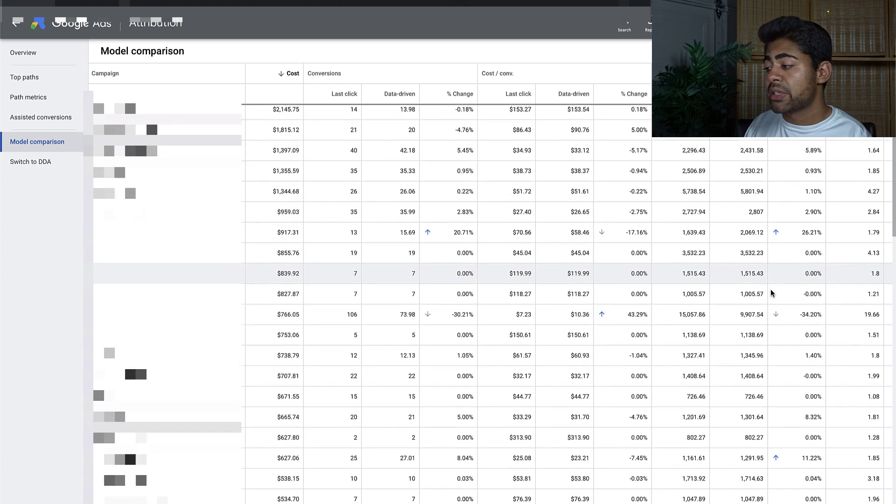
scroll(772, 294, "up", 1)
double_click(806, 260)
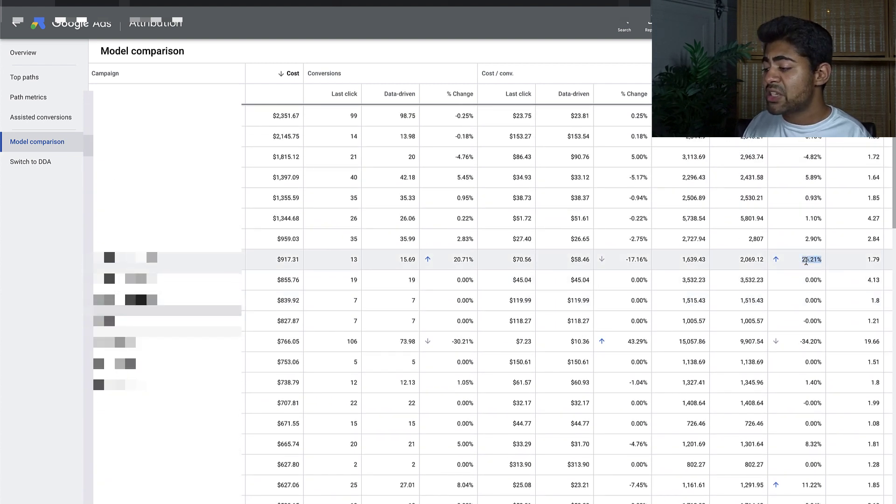
double_click(806, 342)
left_click(806, 345)
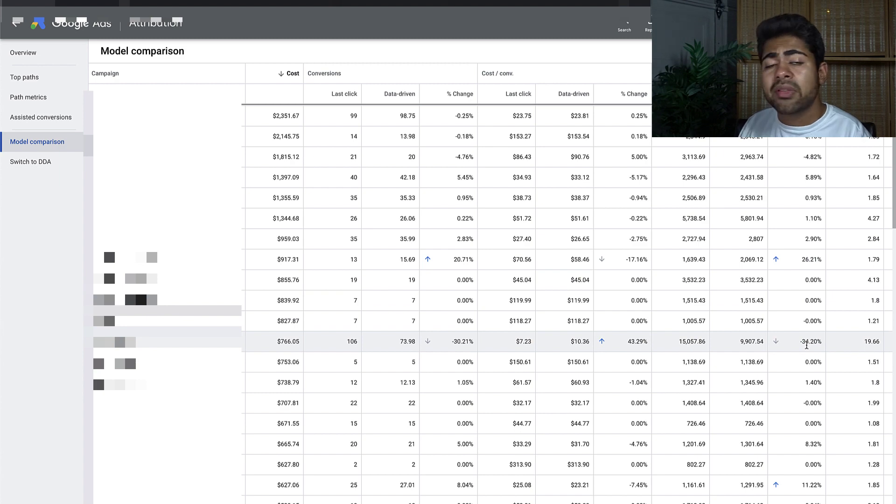
- Review the Data-driven percentage changes across the rest of the campaigns and read the warning attached to the Data-driven model
scroll(807, 345, "up", 1)
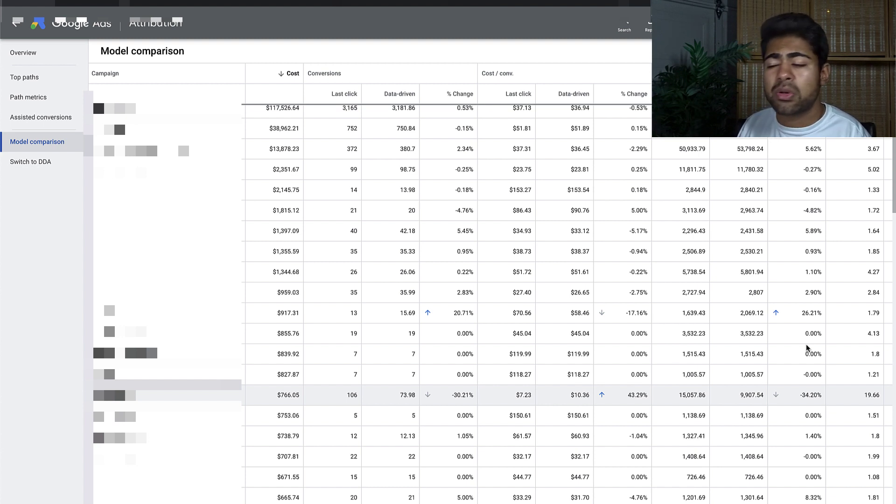
scroll(805, 345, "down", 4)
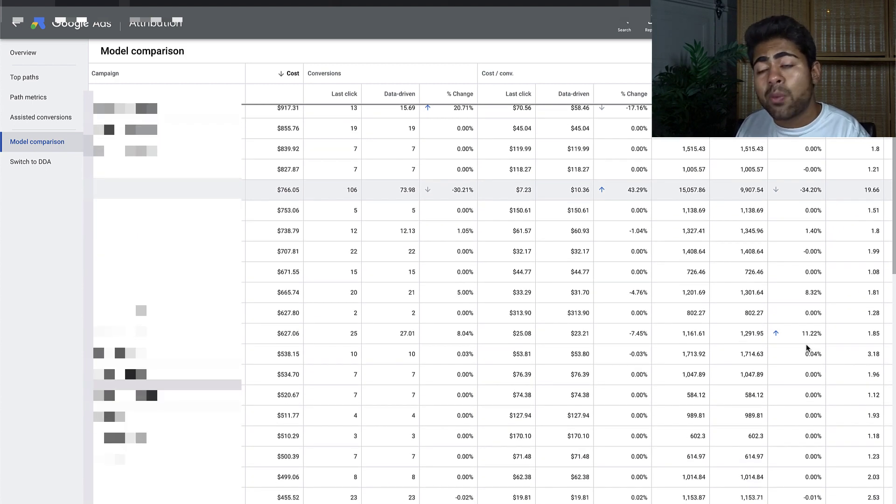
scroll(807, 347, "down", 1)
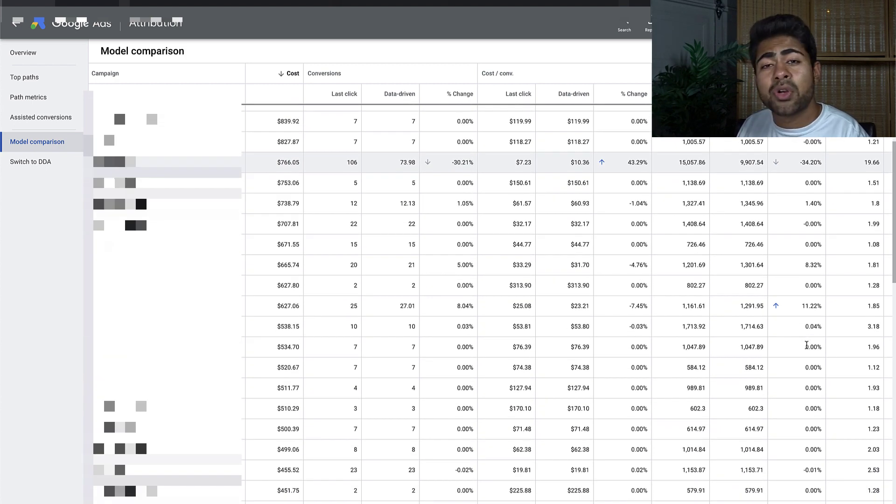
scroll(806, 344, "up", 5)
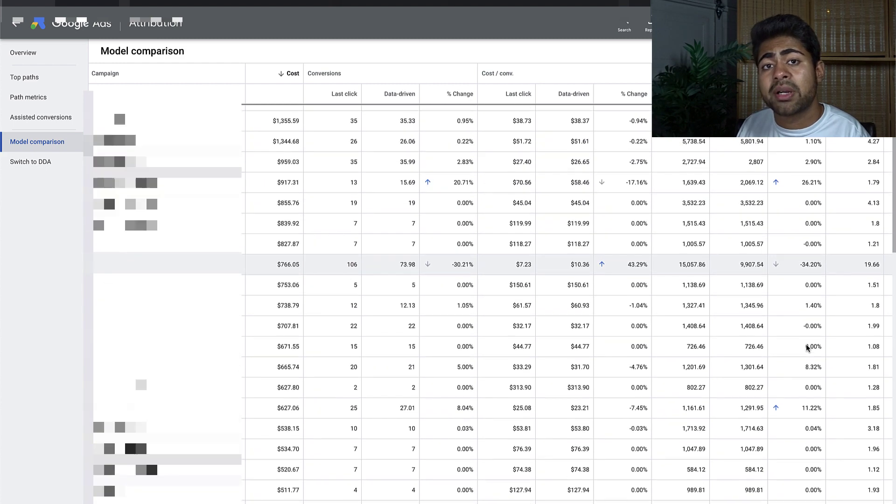
scroll(807, 346, "up", 1)
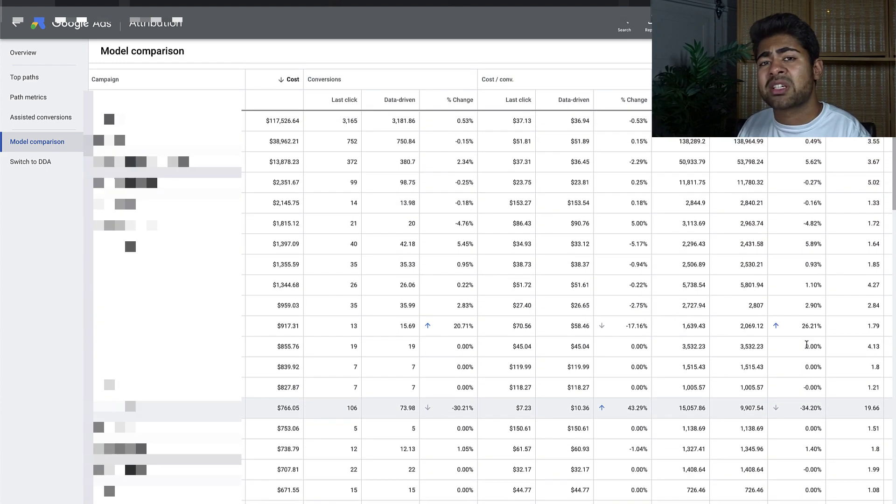
scroll(807, 347, "up", 3)
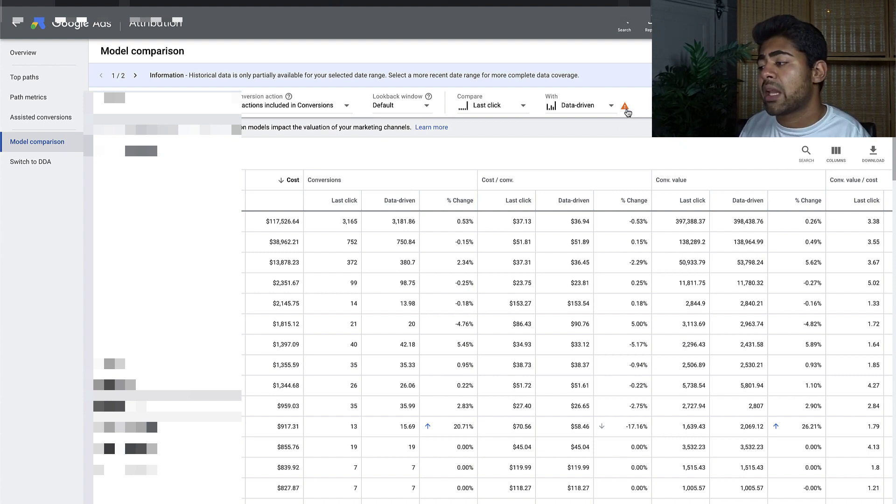
mouse_move(627, 111)
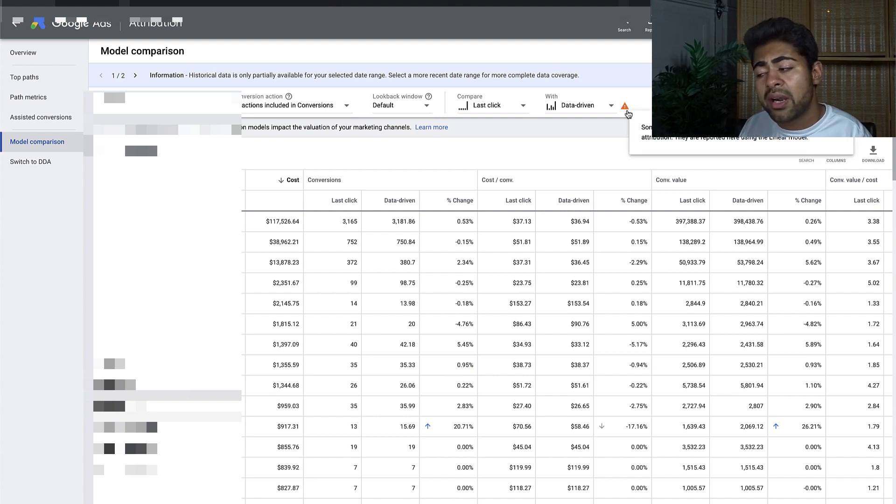
- Set the comparison model to First click and finally to Linear against Last click
left_click(577, 107)
left_click(572, 151)
left_click(579, 105)
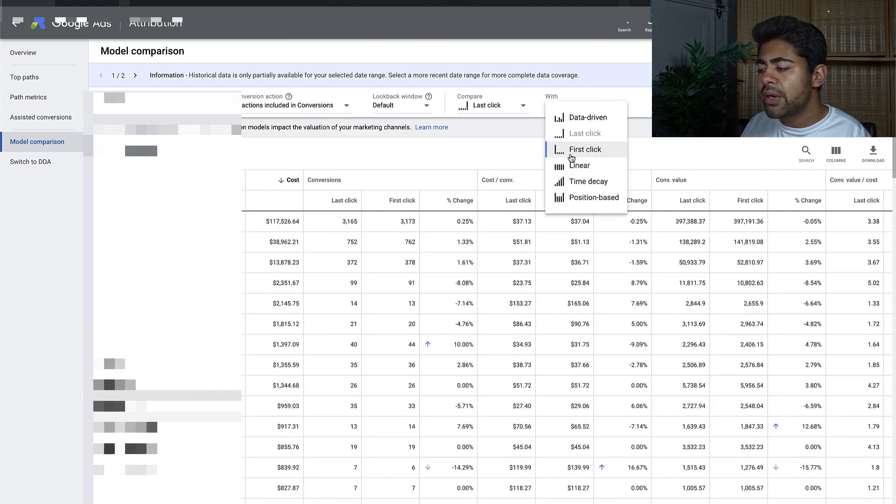
left_click(572, 167)
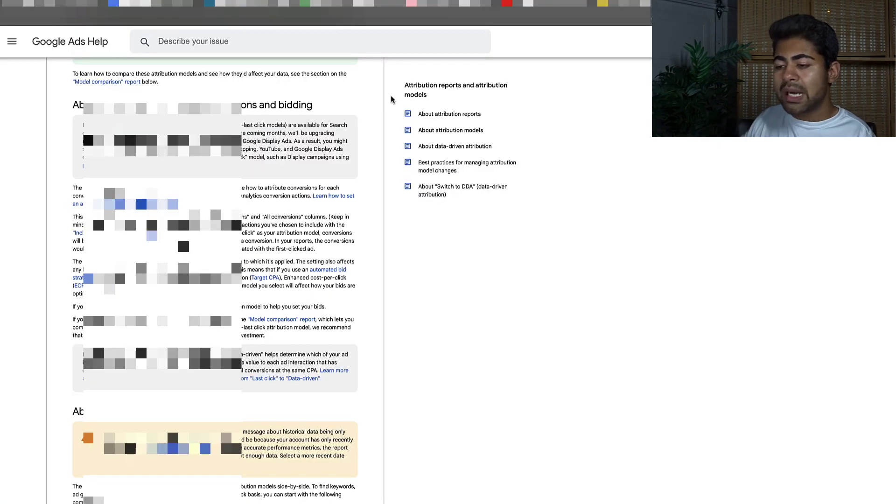
- Switch to the Google Ads Help article on attribution models and highlight the definition of the Linear model
scroll(399, 186, "up", 6)
scroll(399, 186, "up", 5)
scroll(384, 286, "down", 1)
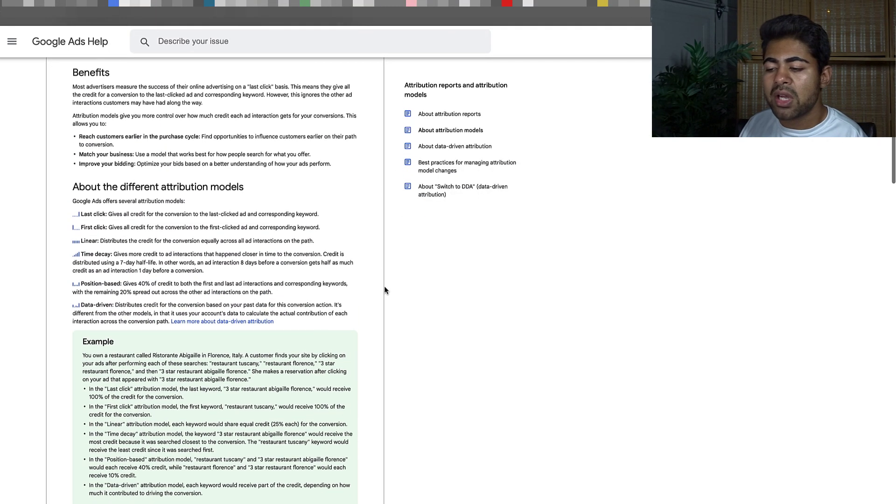
left_click_drag(335, 209, 158, 208)
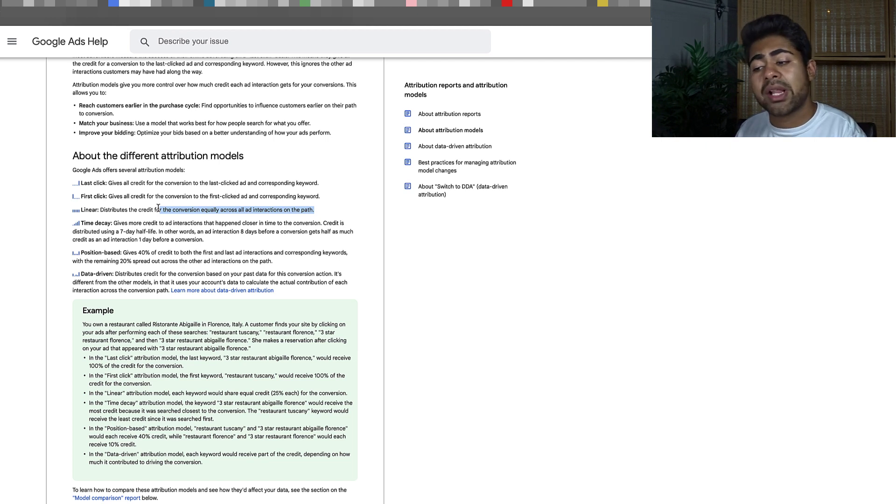
triple_click(158, 208)
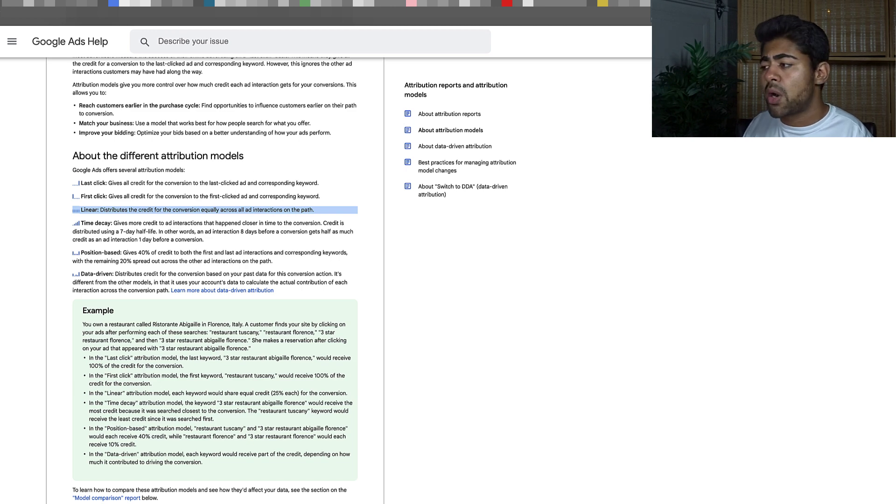
- Switch back to Google Ads, leave the Google Shopping App Purchase conversion details, and return to the account Overview
left_click(602, 3)
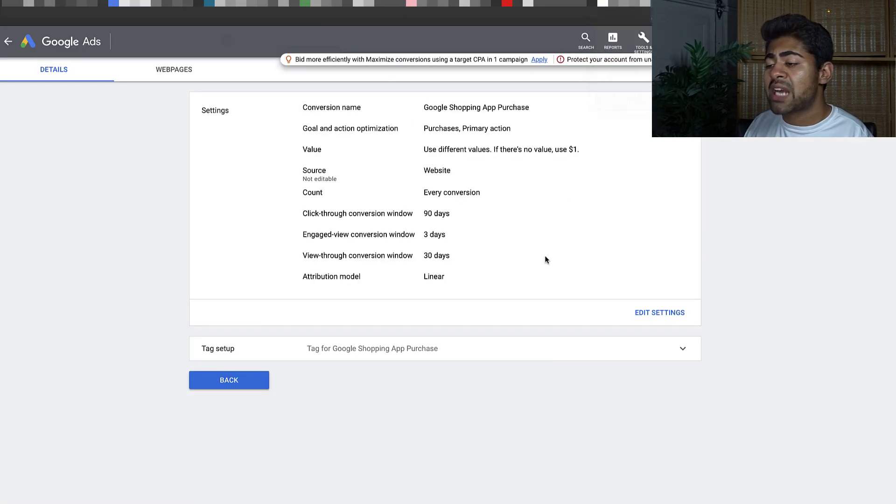
left_click(232, 382)
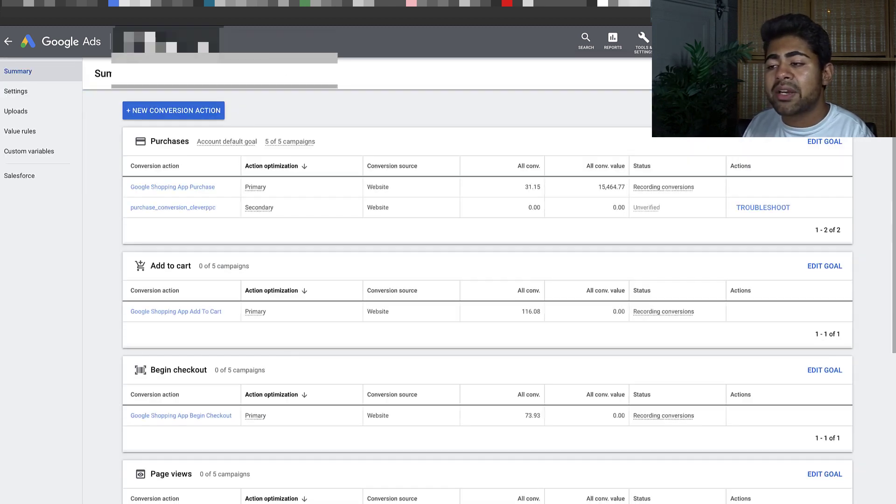
left_click(97, 45)
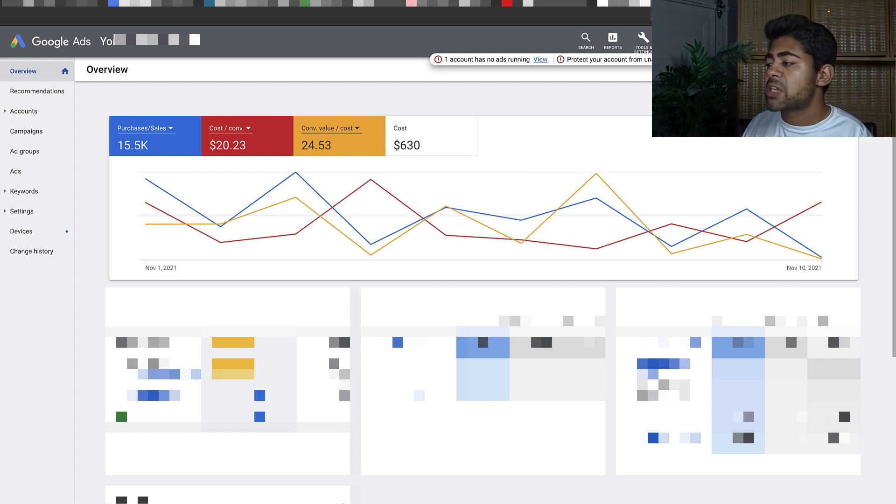
- Extend the date range to Jun 2020–Nov 2021 and highlight the Conversion paths heading in the [VM] Smart Shopping | All Products | US - 12.10.21 overview
left_click(793, 70)
left_click(740, 252)
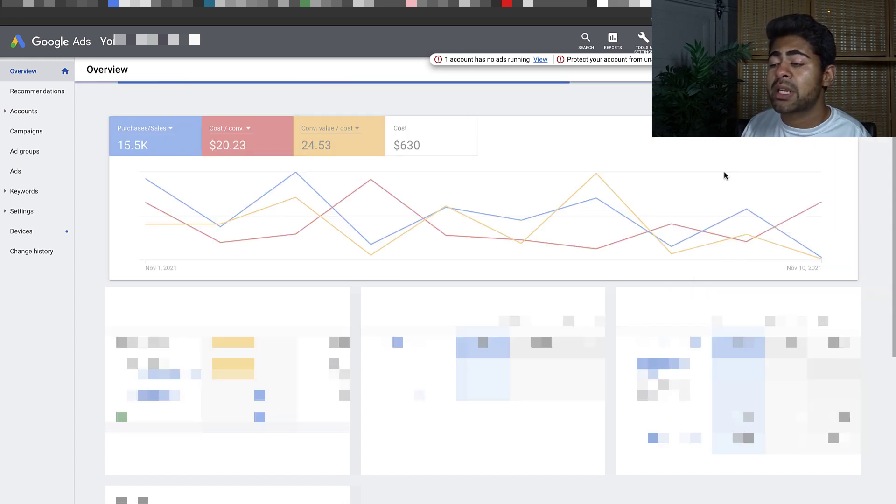
scroll(480, 196, "down", 1)
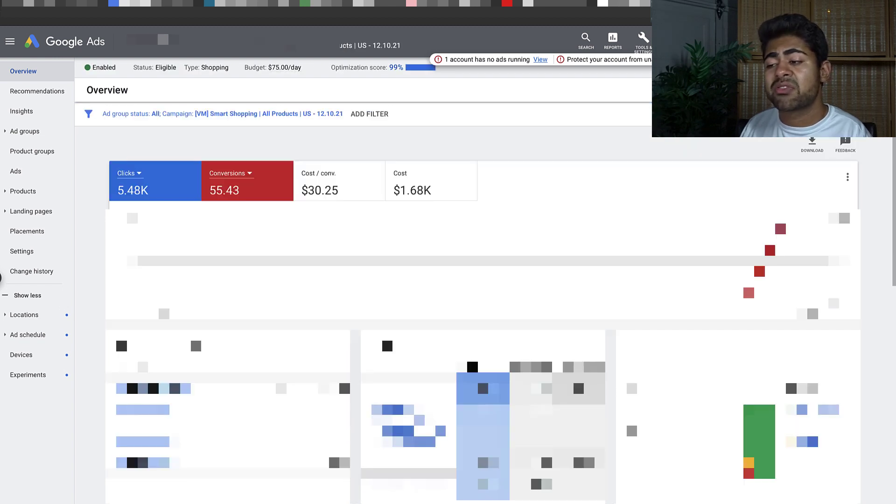
scroll(640, 405, "down", 4)
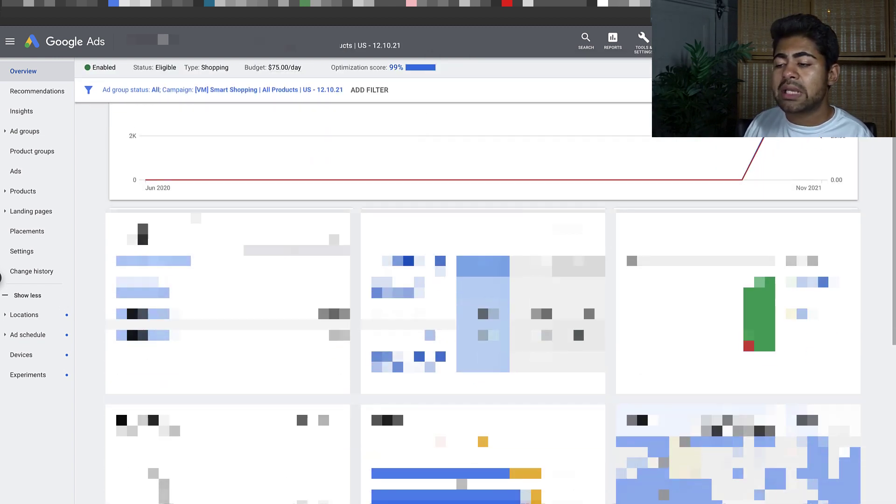
triple_click(152, 223)
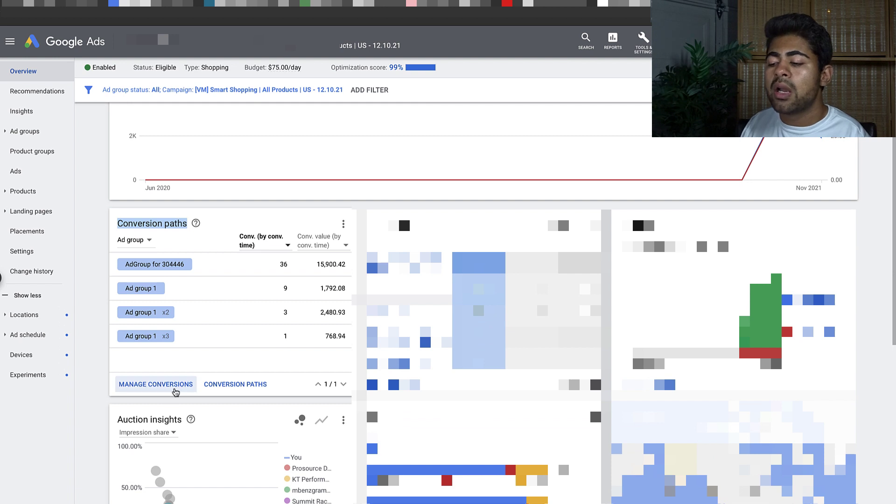